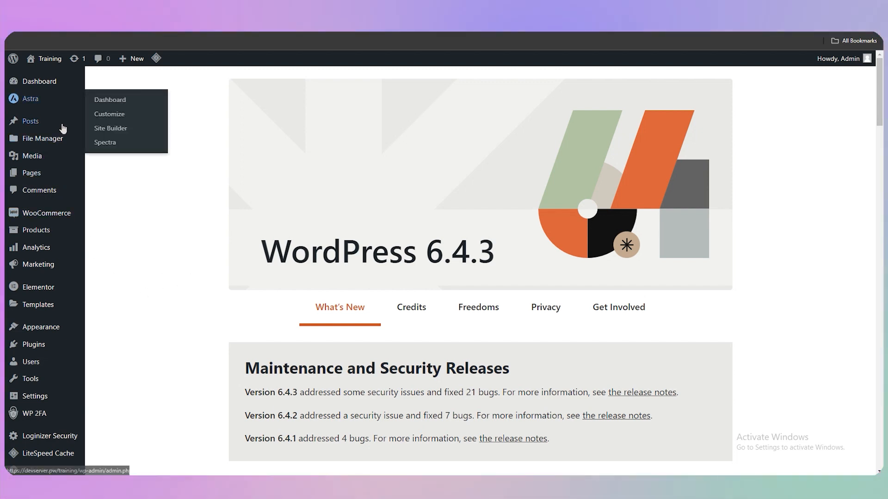
- Search the plugin directory for shoplentor from the page for adding new plugins
{"action": "mouse_move", "coordinate": [33, 344]}
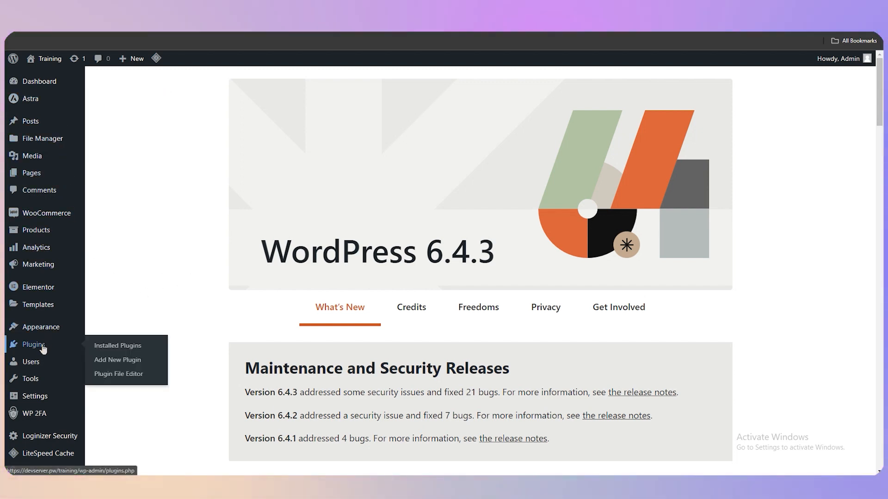
{"action": "left_click", "coordinate": [122, 365]}
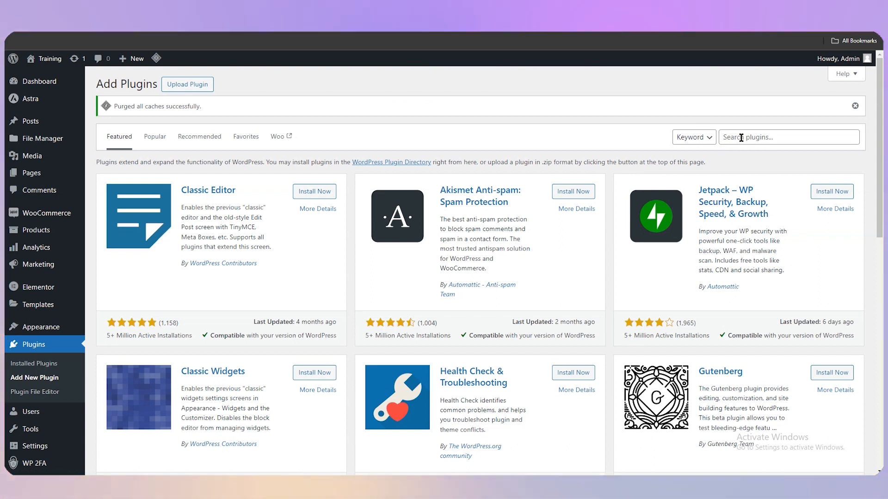
{"action": "left_click", "coordinate": [740, 137]}
{"action": "type", "text": "shople"}
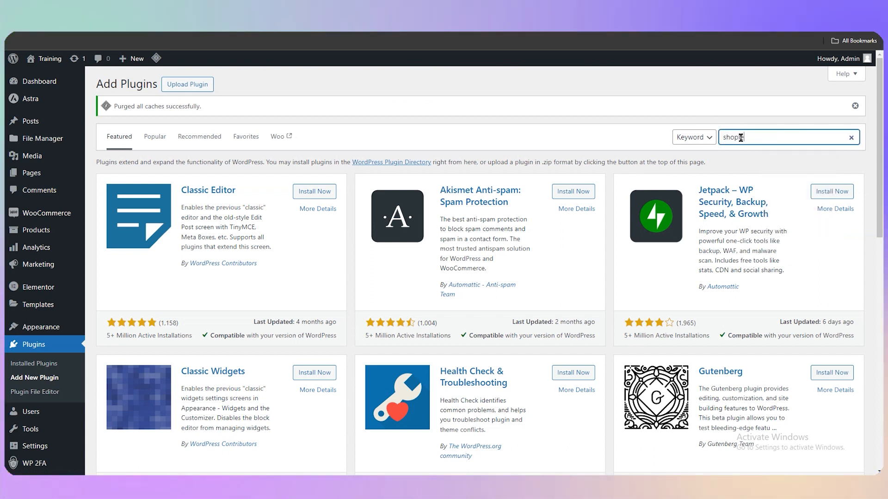
{"action": "type", "text": "ntor"}
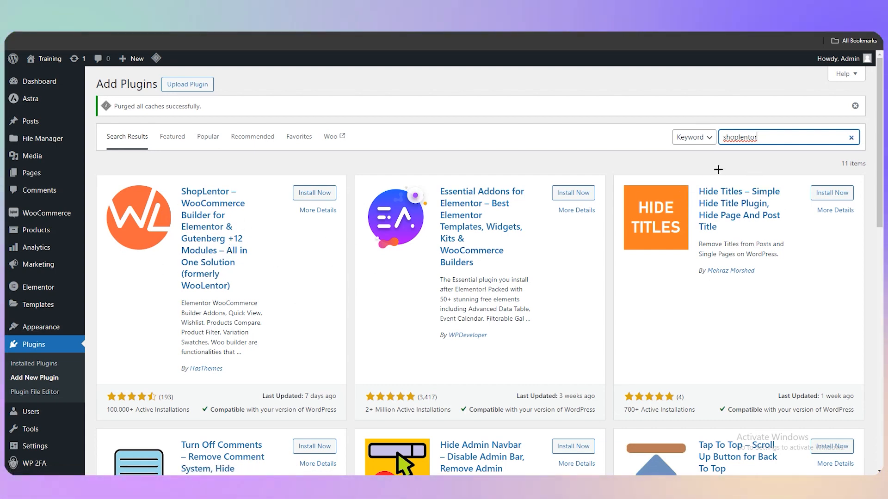
- Look through the found plugins and install ShopLentor – WooCommerce Builder for Elementor & Gutenberg
{"action": "scroll", "coordinate": [505, 344], "scroll_direction": "down", "scroll_amount": 4}
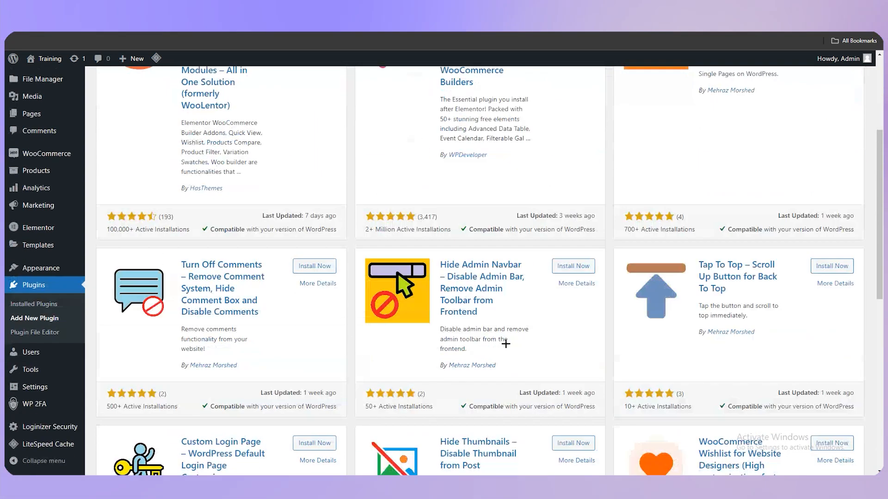
{"action": "scroll", "coordinate": [506, 344], "scroll_direction": "down", "scroll_amount": 2}
{"action": "scroll", "coordinate": [256, 273], "scroll_direction": "up", "scroll_amount": 4}
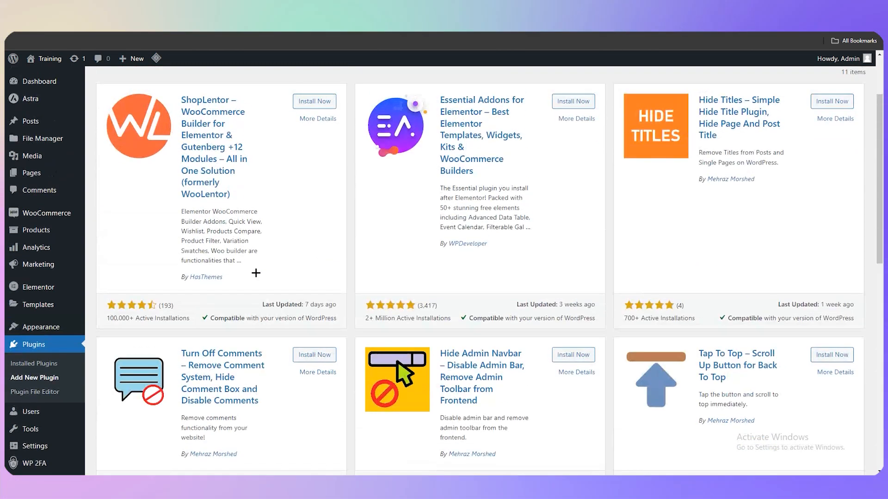
{"action": "scroll", "coordinate": [256, 272], "scroll_direction": "up", "scroll_amount": 2}
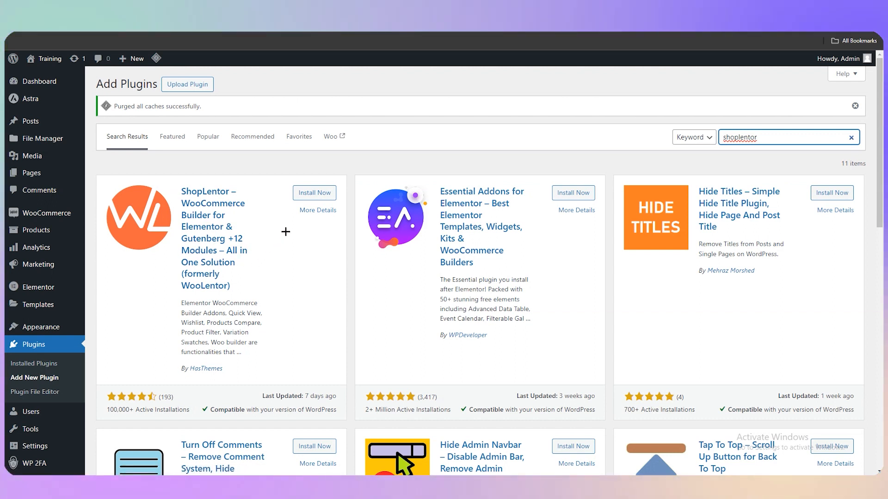
{"action": "left_click", "coordinate": [311, 194]}
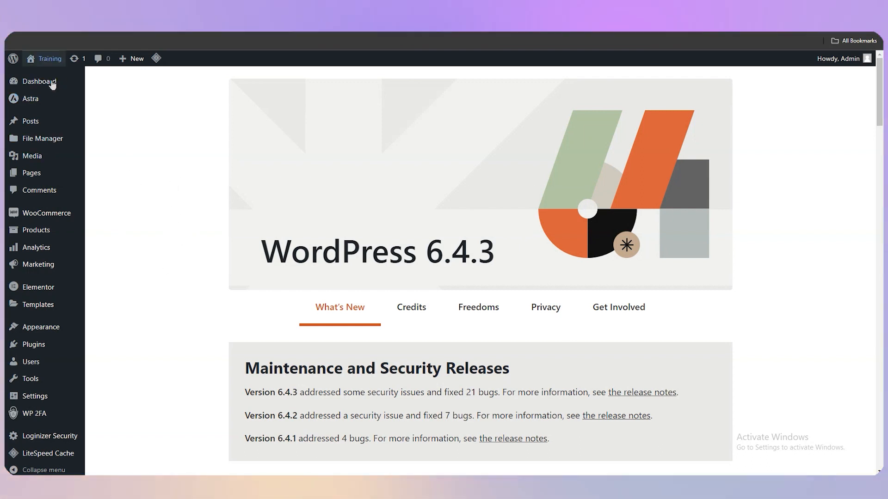
- Open the store's product categories and look over the category list and the category banners on the storefront home page
{"action": "mouse_move", "coordinate": [53, 216]}
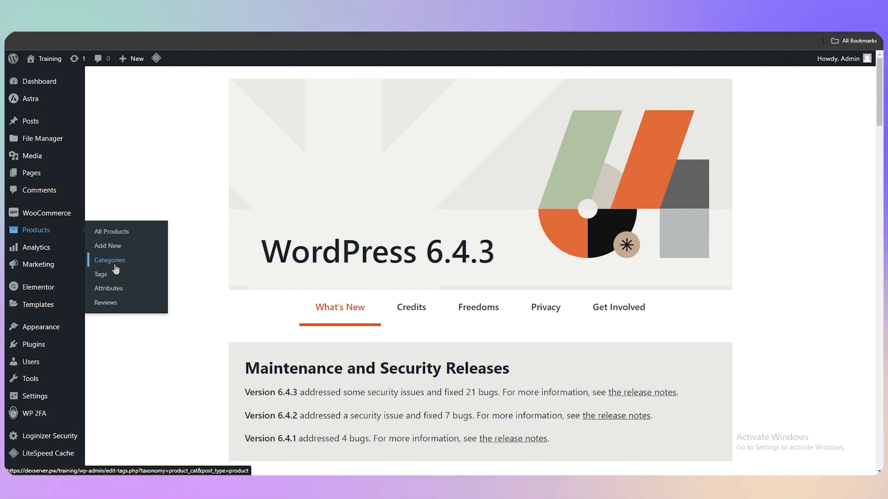
{"action": "left_click", "coordinate": [115, 269]}
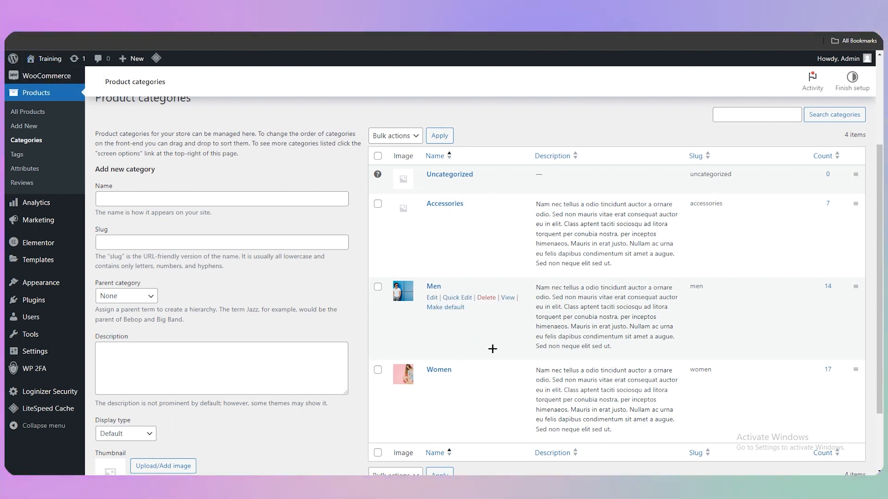
{"action": "scroll", "coordinate": [493, 349], "scroll_direction": "down", "scroll_amount": 2}
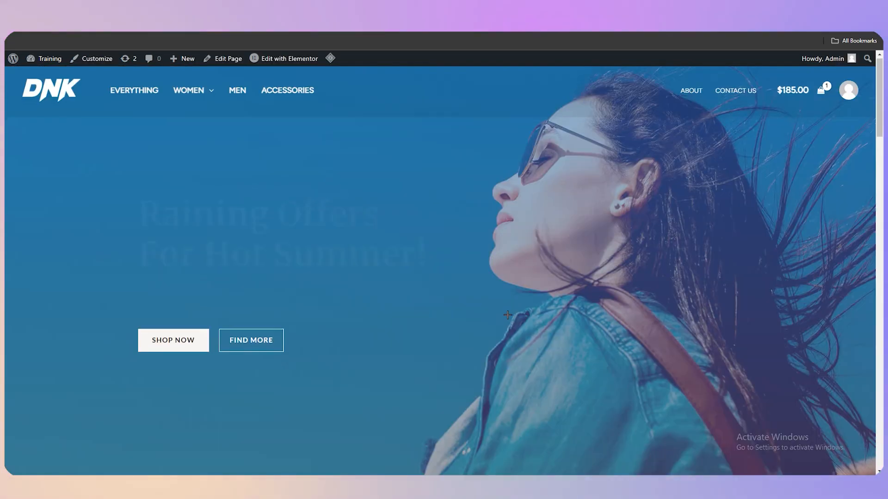
{"action": "scroll", "coordinate": [445, 433], "scroll_direction": "down", "scroll_amount": 9}
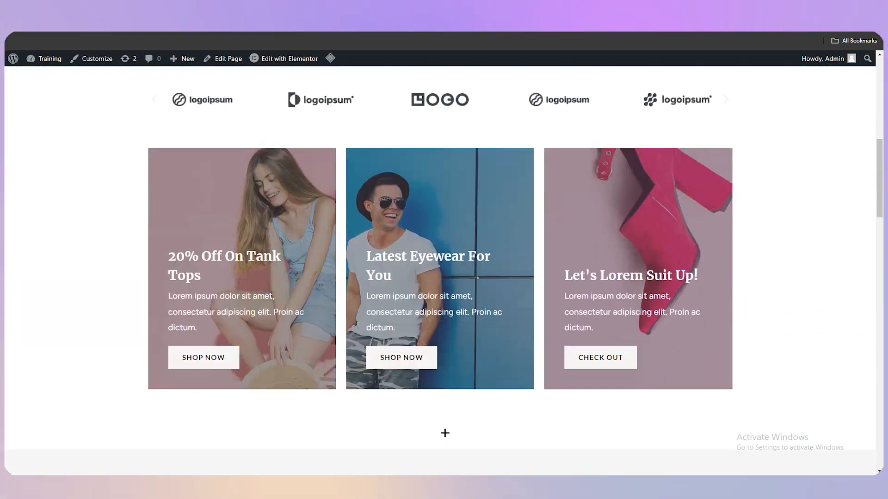
{"action": "scroll", "coordinate": [445, 434], "scroll_direction": "up", "scroll_amount": 5}
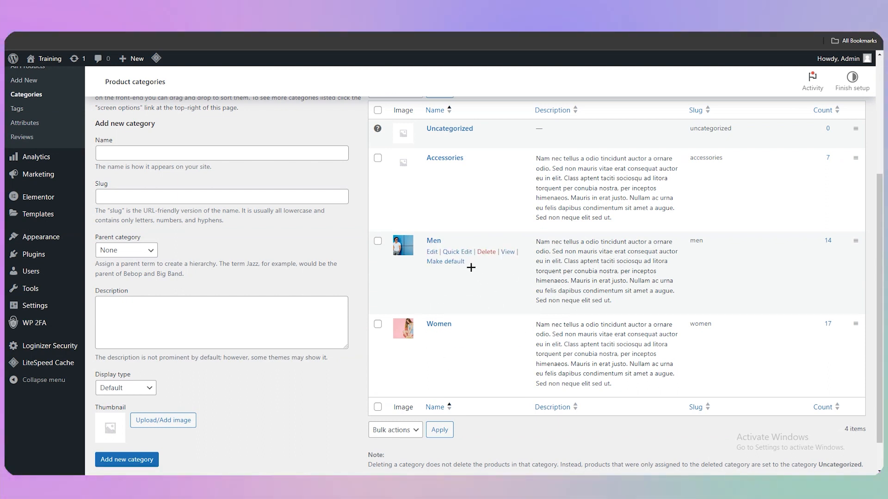
- View the storefront pages of the Men and Women categories and examine their product listings and layout
{"action": "left_click", "coordinate": [508, 253], "text": "ctrl"}
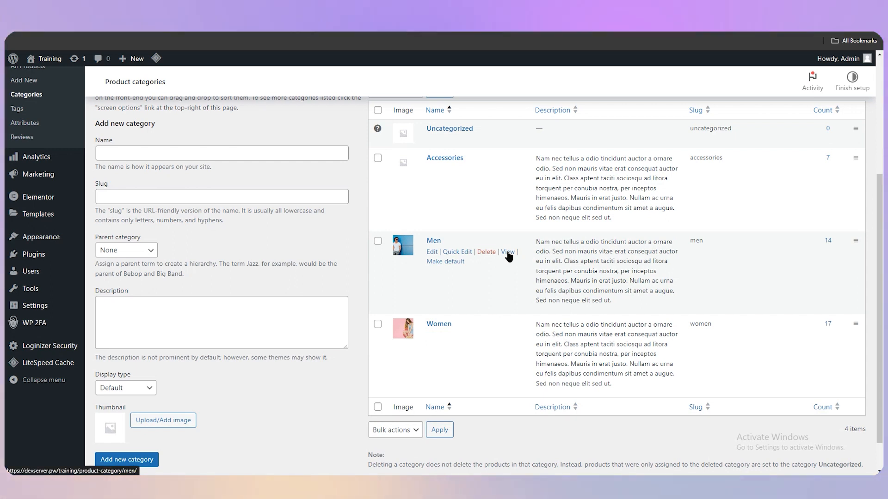
{"action": "left_click", "coordinate": [507, 335], "text": "ctrl"}
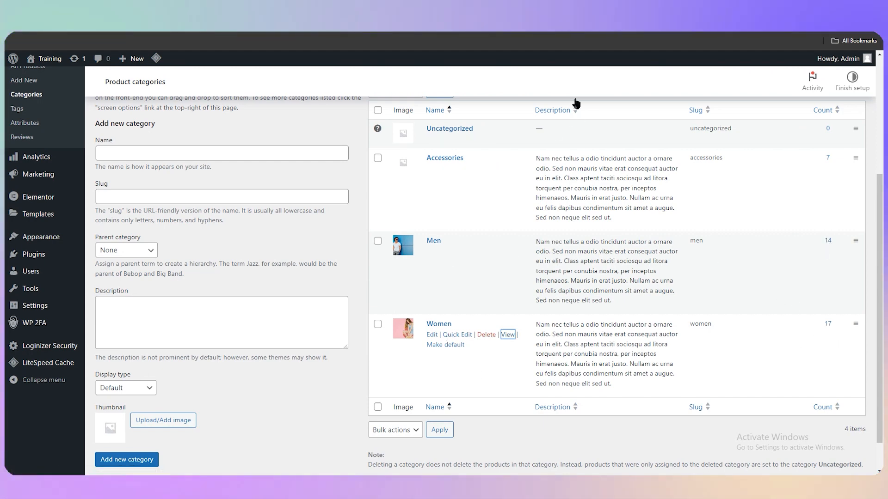
{"action": "scroll", "coordinate": [570, 259], "scroll_direction": "down", "scroll_amount": 10}
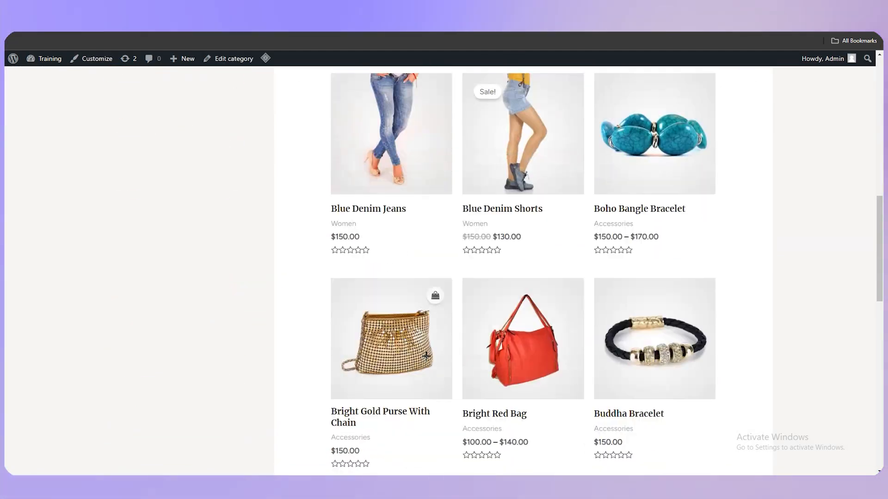
{"action": "scroll", "coordinate": [479, 387], "scroll_direction": "down", "scroll_amount": 5}
{"action": "scroll", "coordinate": [353, 270], "scroll_direction": "up", "scroll_amount": 12}
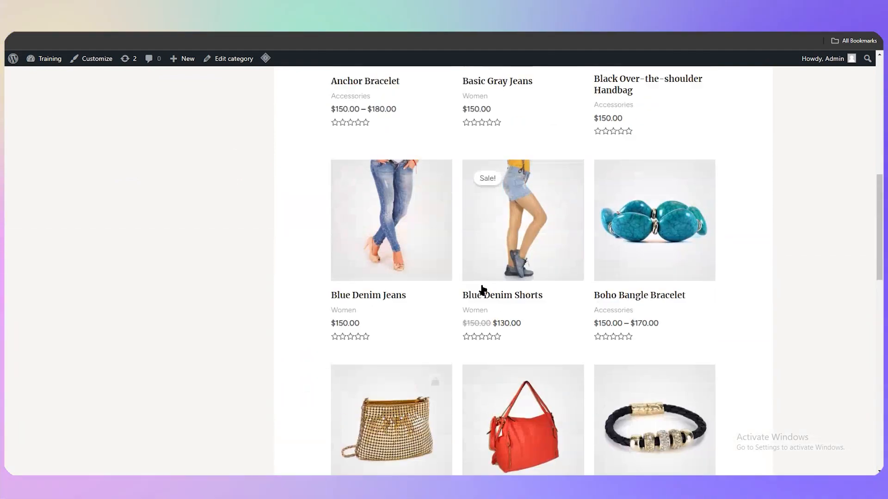
{"action": "scroll", "coordinate": [483, 316], "scroll_direction": "up", "scroll_amount": 8}
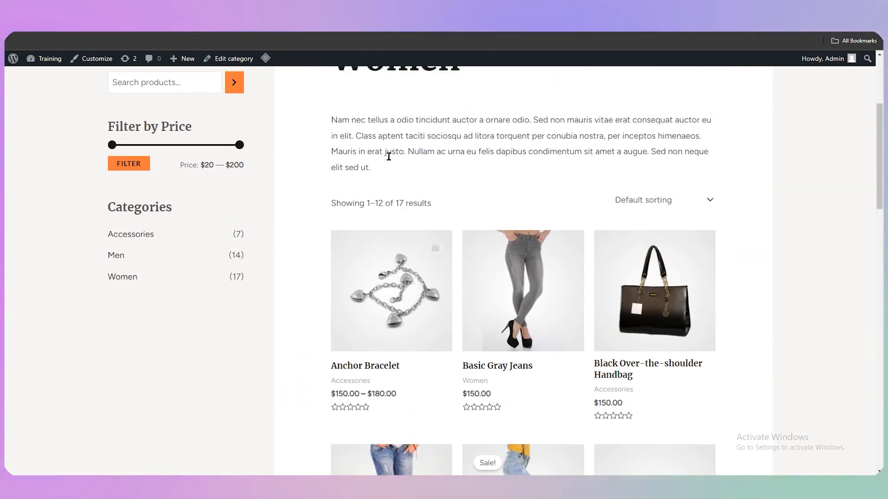
{"action": "left_click_drag", "start_coordinate": [375, 171], "coordinate": [480, 196]}
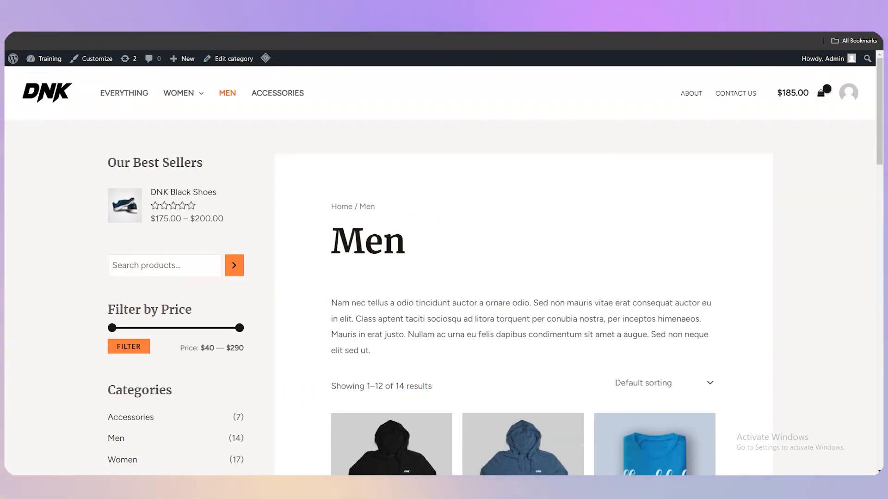
{"action": "scroll", "coordinate": [482, 342], "scroll_direction": "down", "scroll_amount": 10}
{"action": "scroll", "coordinate": [442, 244], "scroll_direction": "up", "scroll_amount": 3}
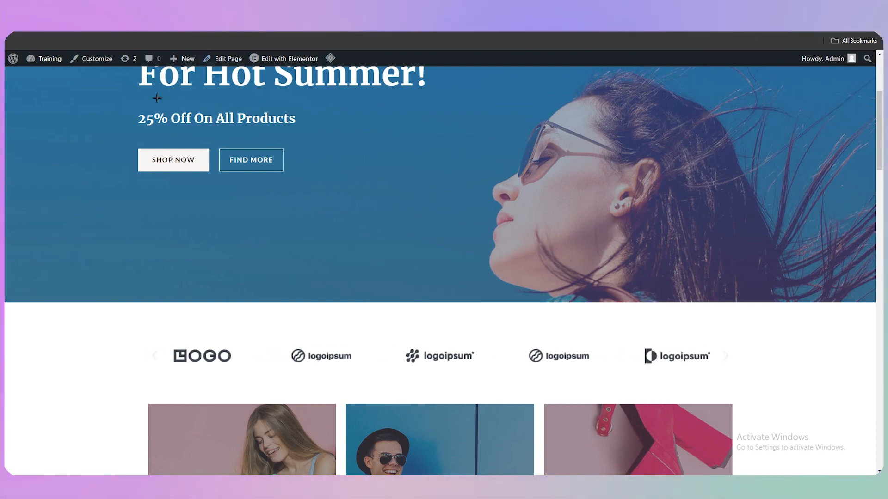
{"action": "scroll", "coordinate": [443, 270], "scroll_direction": "up", "scroll_amount": 3}
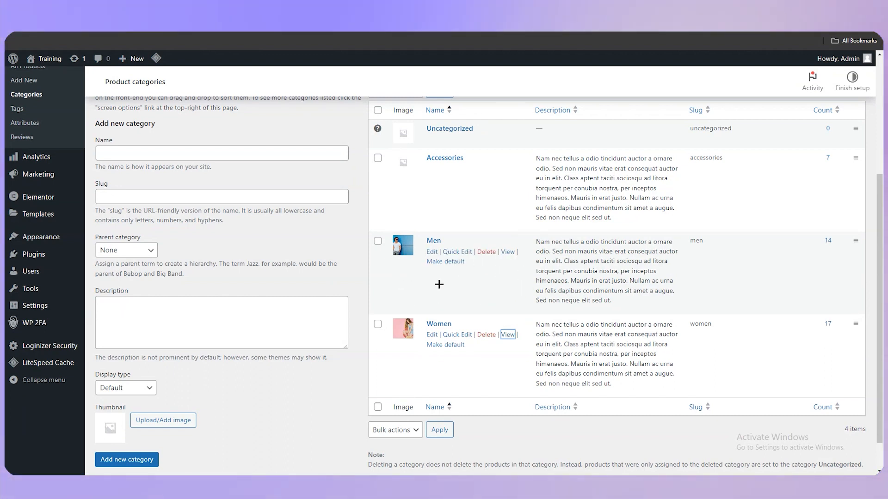
- Examine the form for adding a product category, including the parent category and display type options, and the existing categories
{"action": "left_click", "coordinate": [116, 158]}
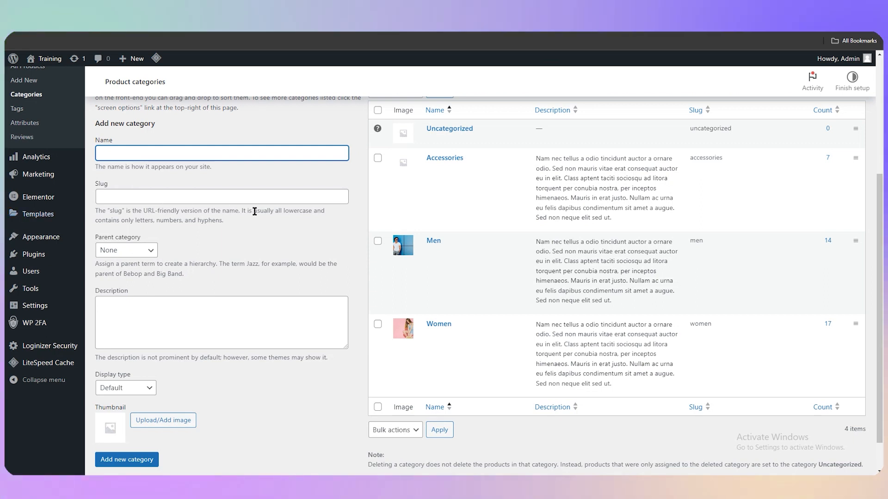
{"action": "left_click", "coordinate": [139, 251]}
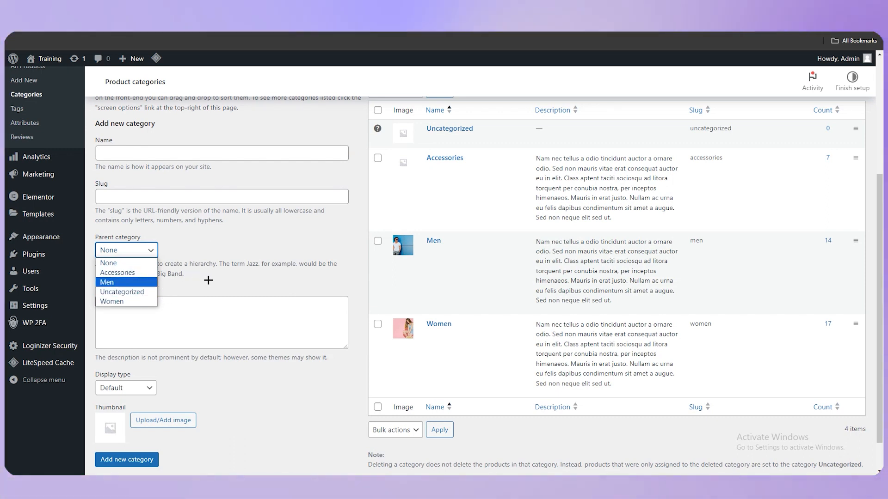
{"action": "left_click", "coordinate": [136, 252]}
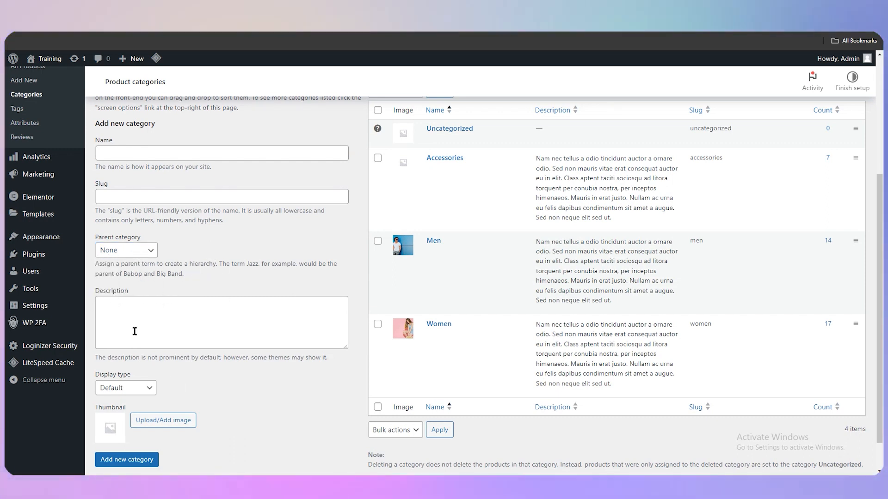
{"action": "left_click", "coordinate": [141, 388]}
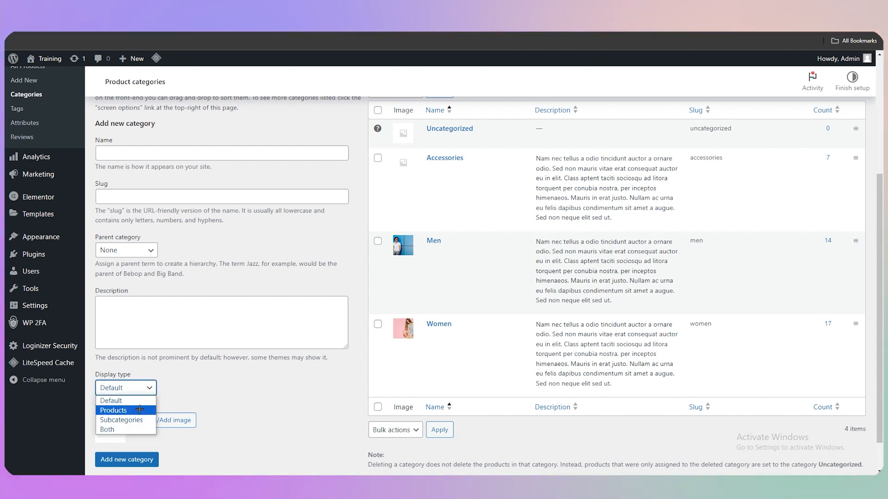
{"action": "left_click", "coordinate": [227, 392]}
{"action": "left_click", "coordinate": [226, 393]}
{"action": "scroll", "coordinate": [209, 396], "scroll_direction": "down", "scroll_amount": 1}
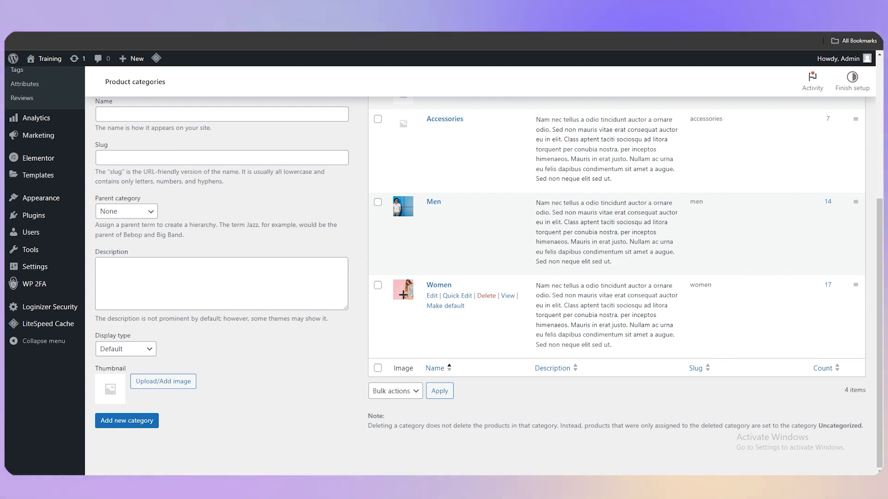
{"action": "scroll", "coordinate": [232, 426], "scroll_direction": "up", "scroll_amount": 4}
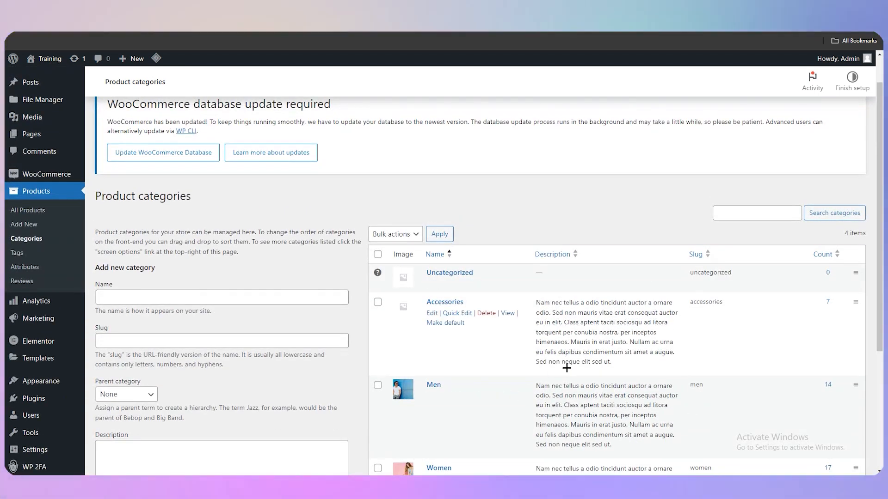
{"action": "scroll", "coordinate": [535, 367], "scroll_direction": "down", "scroll_amount": 4}
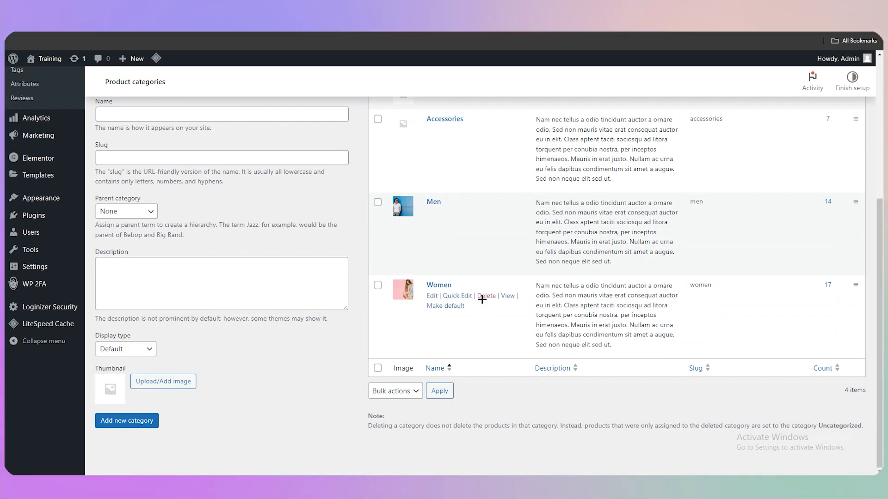
{"action": "scroll", "coordinate": [218, 268], "scroll_direction": "up", "scroll_amount": 5}
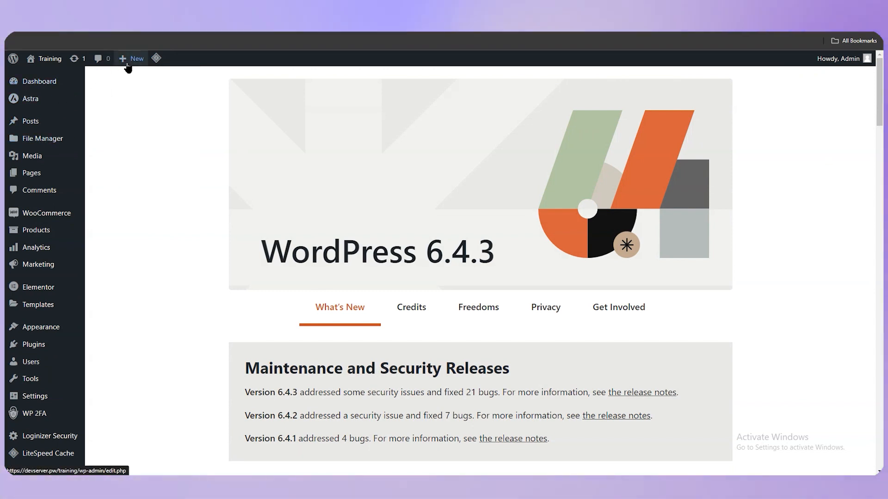
- Create a new page and open it for editing with Elementor
{"action": "mouse_move", "coordinate": [127, 64]}
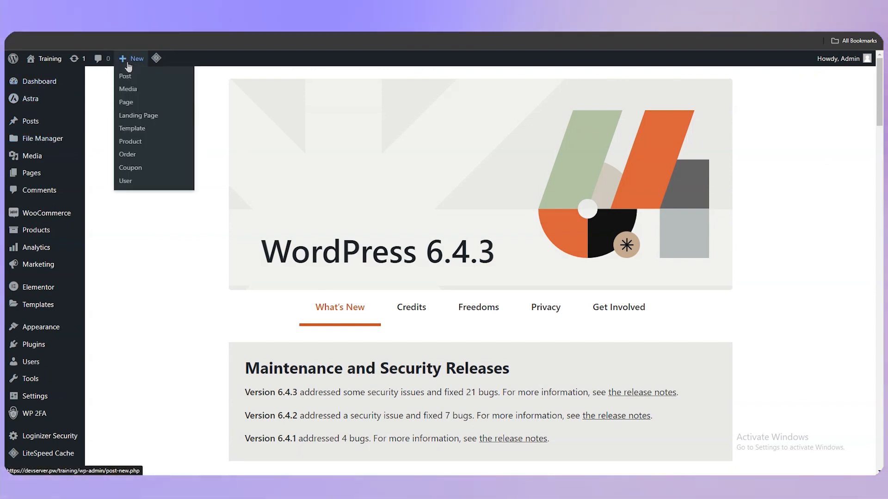
{"action": "left_click", "coordinate": [127, 103]}
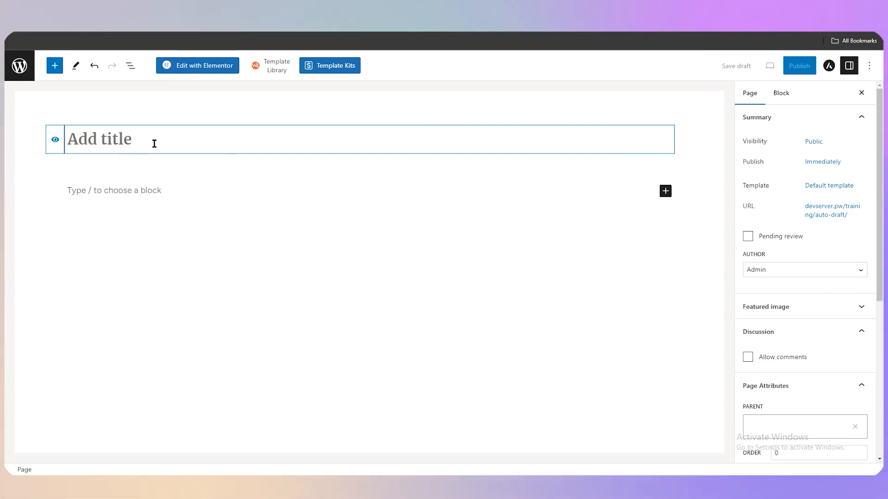
{"action": "left_click", "coordinate": [199, 65]}
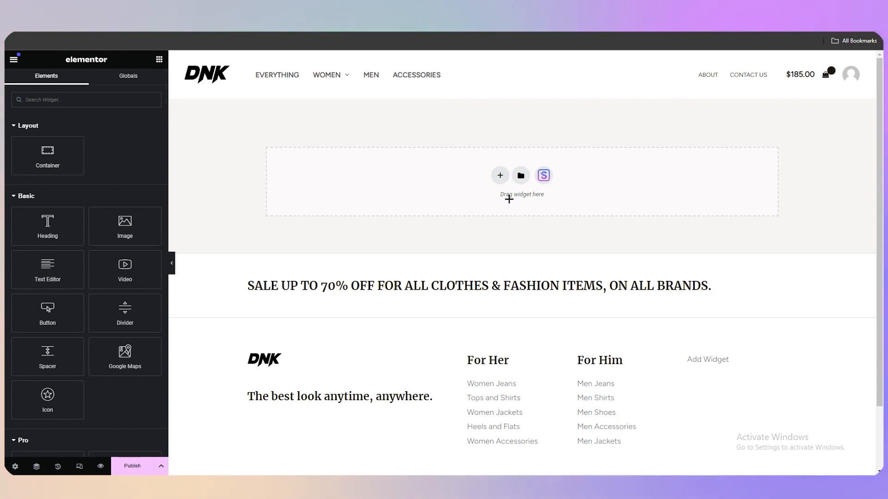
- Add a single-column container to the page and set its background type to Classic
{"action": "double_click", "coordinate": [501, 175]}
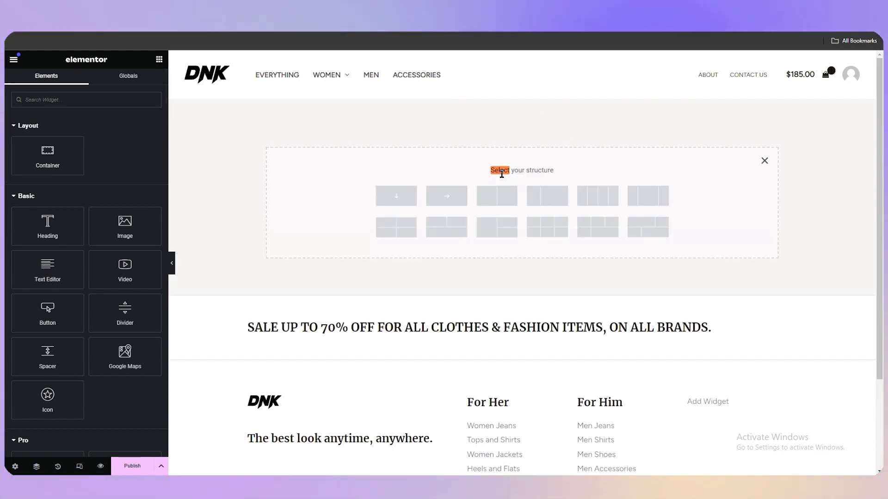
{"action": "left_click", "coordinate": [411, 194]}
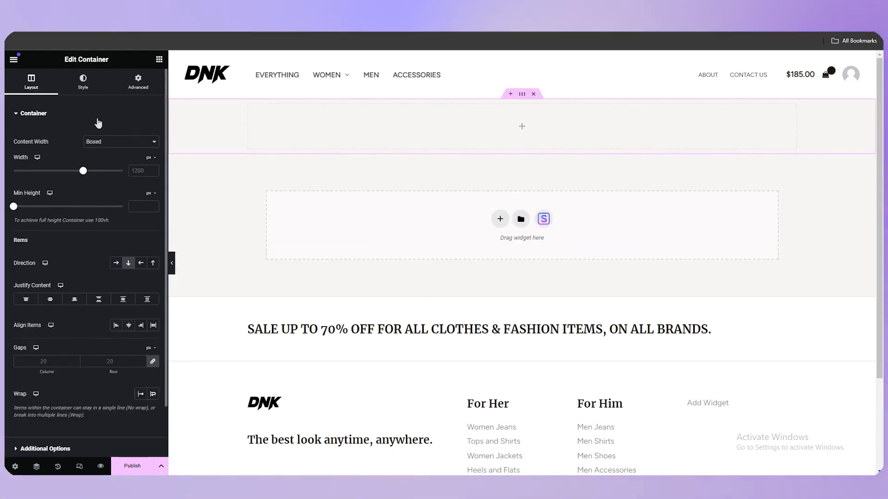
{"action": "left_click", "coordinate": [88, 86]}
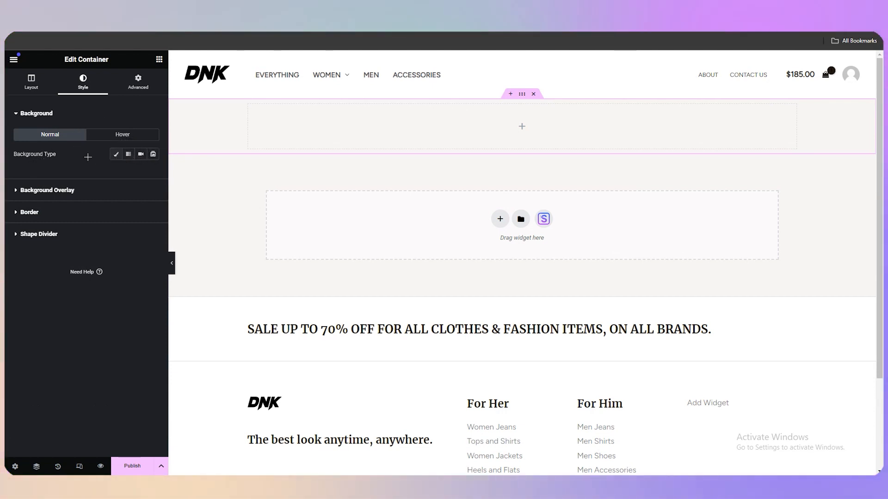
{"action": "left_click", "coordinate": [116, 154]}
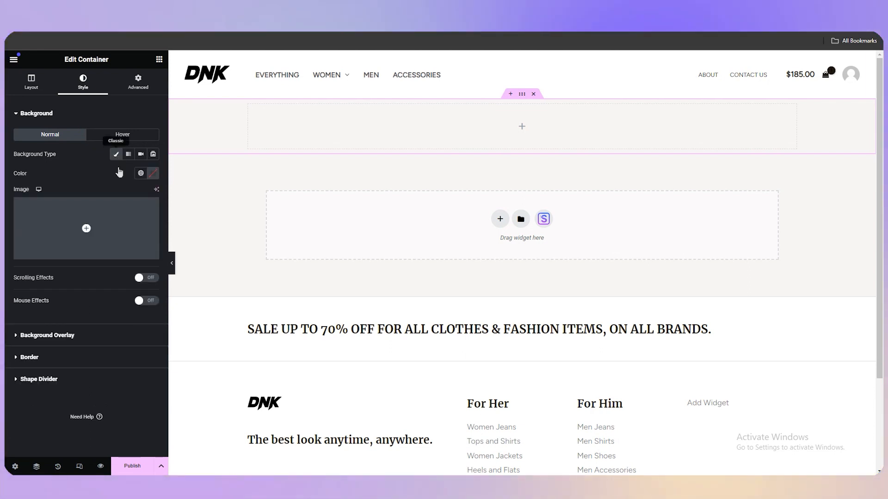
- Use product-about-02.jpg from the media library as the container's background image
{"action": "left_click", "coordinate": [86, 228]}
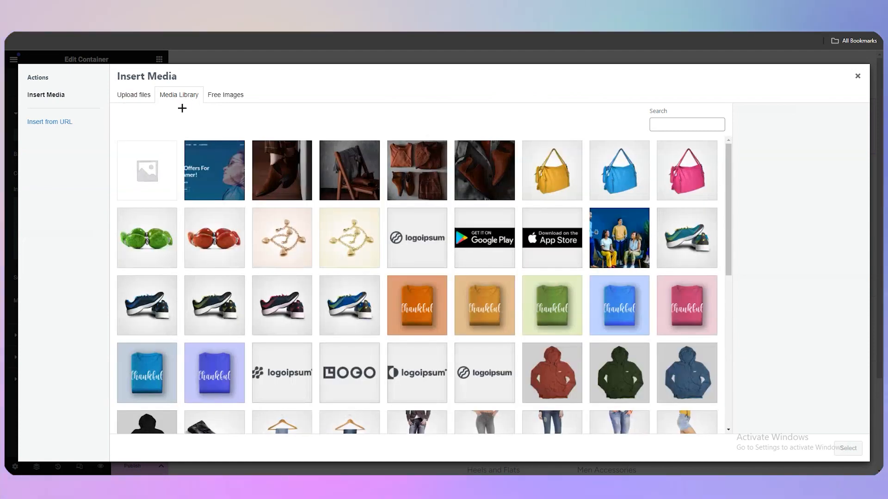
{"action": "scroll", "coordinate": [461, 357], "scroll_direction": "down", "scroll_amount": 9}
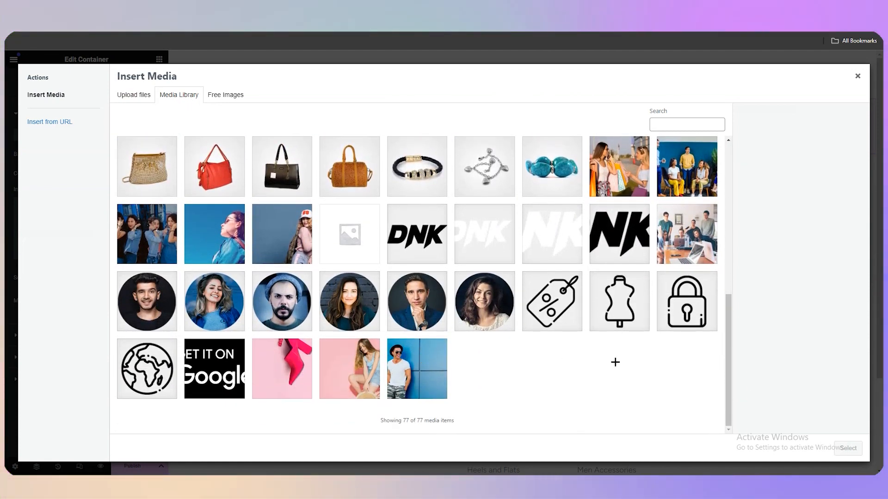
{"action": "scroll", "coordinate": [462, 342], "scroll_direction": "up", "scroll_amount": 4}
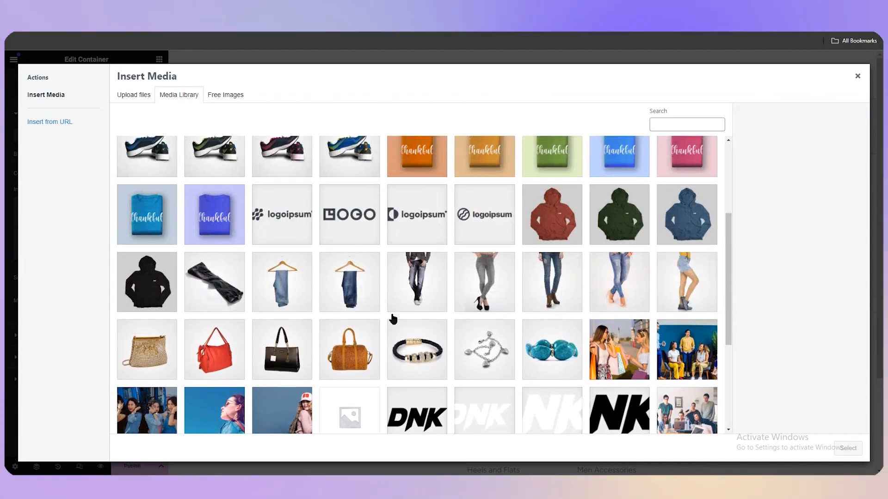
{"action": "scroll", "coordinate": [392, 296], "scroll_direction": "up", "scroll_amount": 2}
{"action": "scroll", "coordinate": [379, 278], "scroll_direction": "up", "scroll_amount": 1}
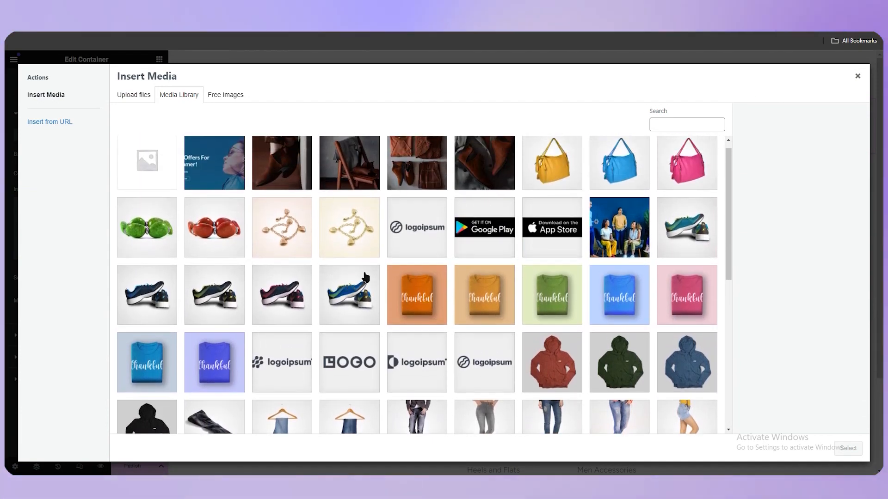
{"action": "left_click", "coordinate": [216, 180]}
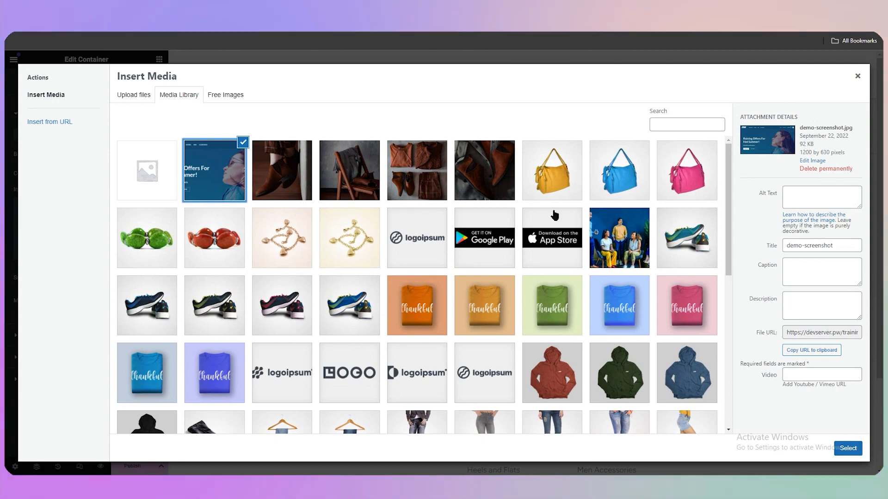
{"action": "left_click", "coordinate": [417, 170]}
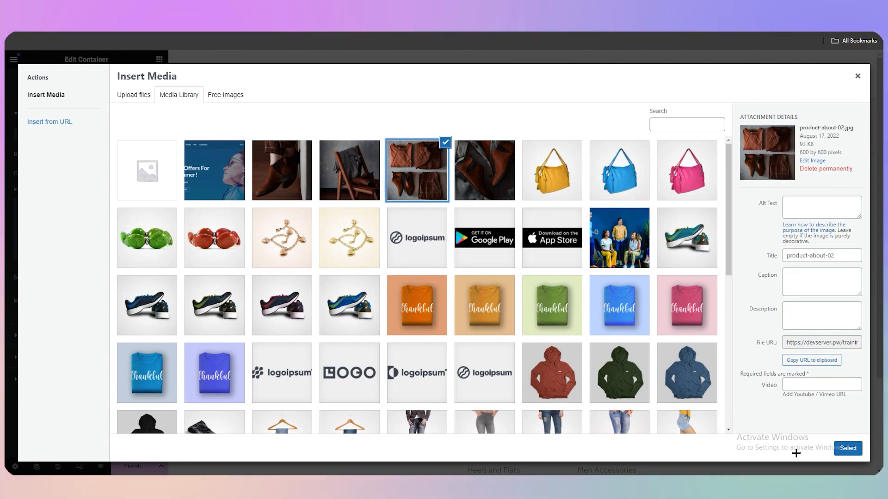
{"action": "left_click", "coordinate": [848, 449]}
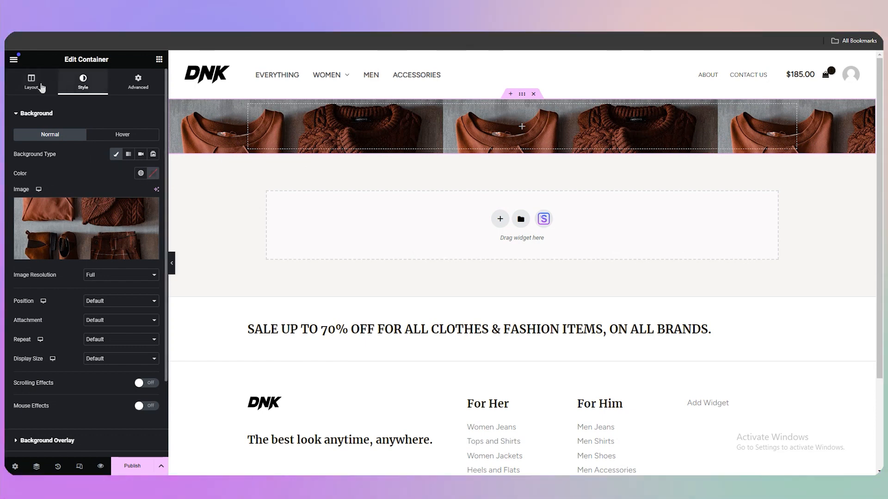
- Set the boxed container's width to 1476 px and its minimum height to 289 px
{"action": "left_click", "coordinate": [42, 89]}
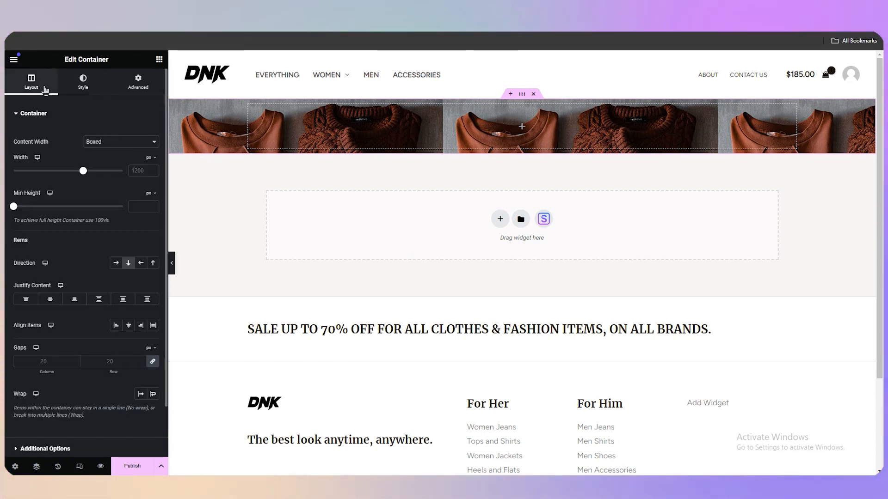
{"action": "left_click_drag", "start_coordinate": [82, 170], "coordinate": [110, 176]}
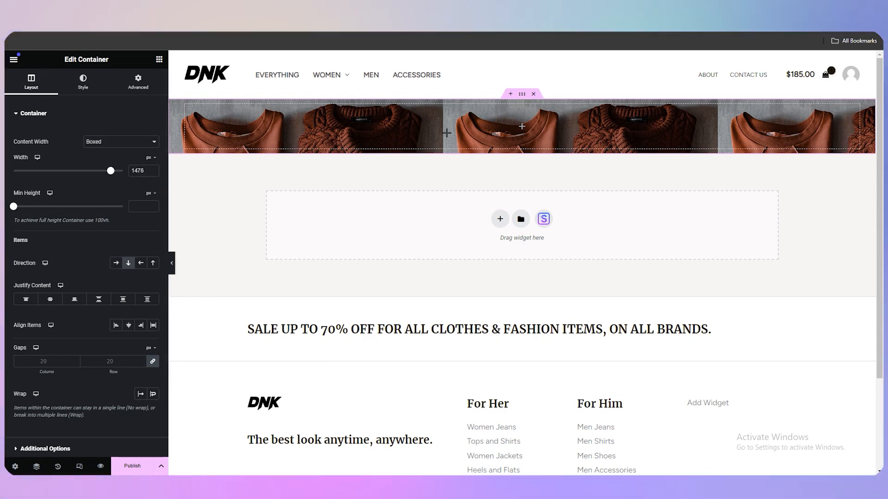
{"action": "left_click_drag", "start_coordinate": [13, 206], "coordinate": [36, 206]}
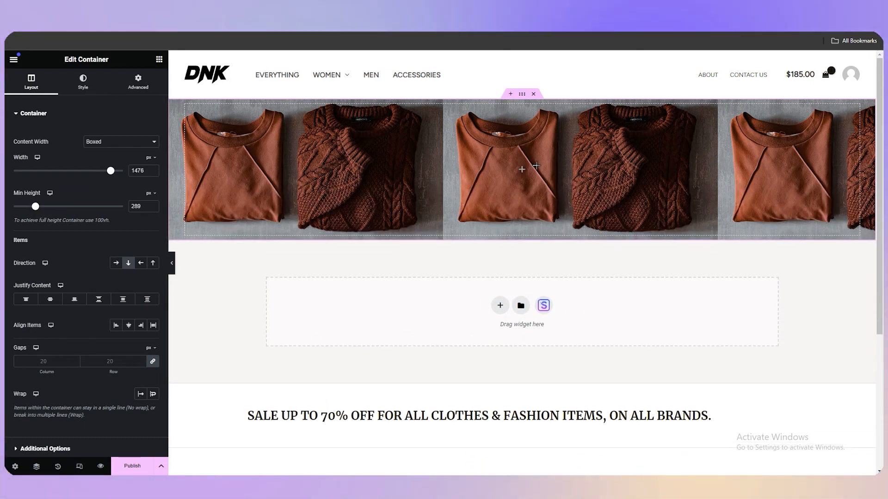
- Add a Heading widget inside the banner container and set its title to "merchandise"
{"action": "left_click_drag", "start_coordinate": [48, 223], "coordinate": [520, 173]}
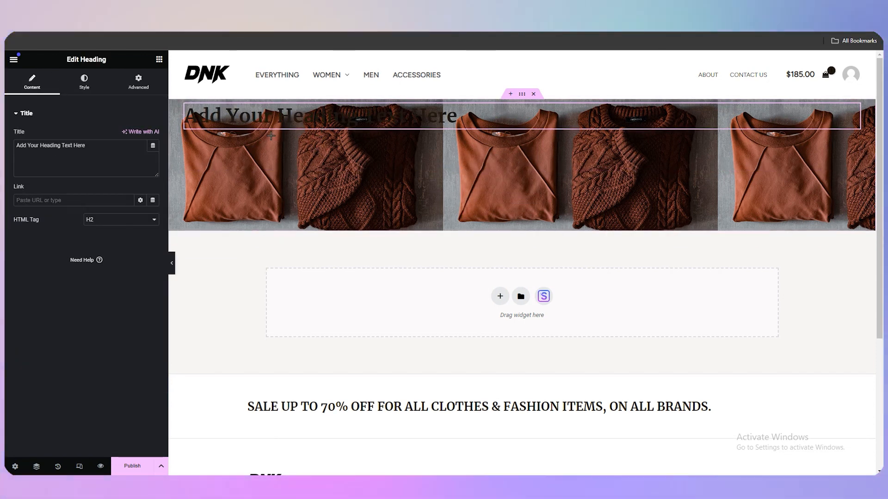
{"action": "triple_click", "coordinate": [280, 117]}
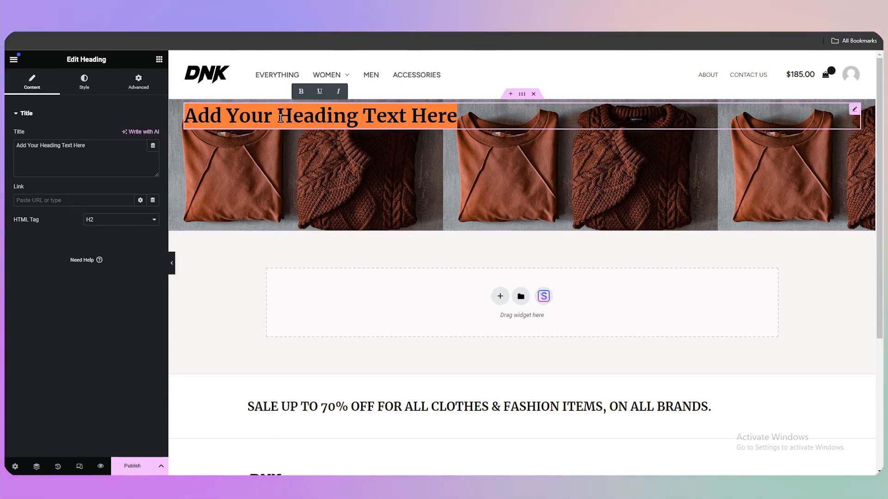
{"action": "type", "text": "m"}
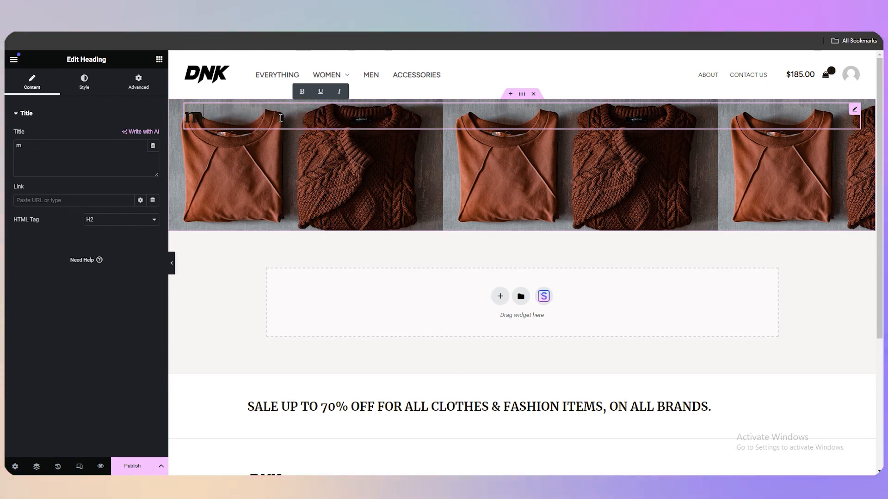
{"action": "type", "text": "ercha"}
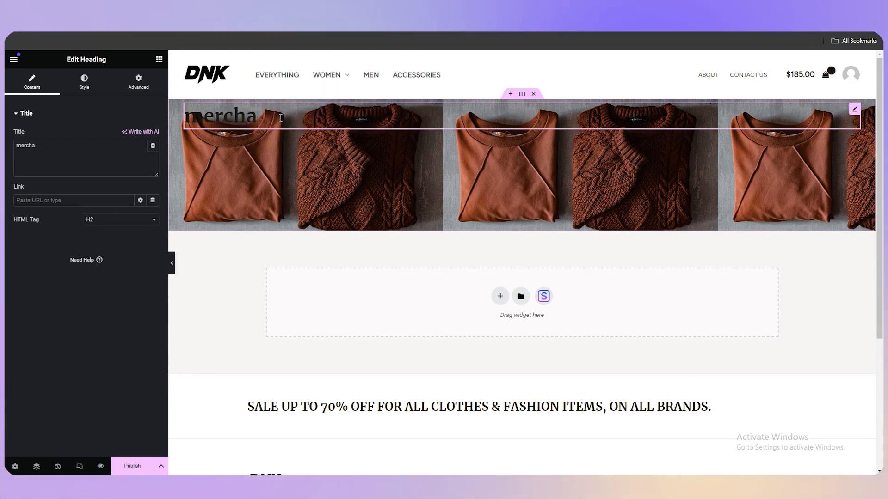
{"action": "type", "text": "ndise"}
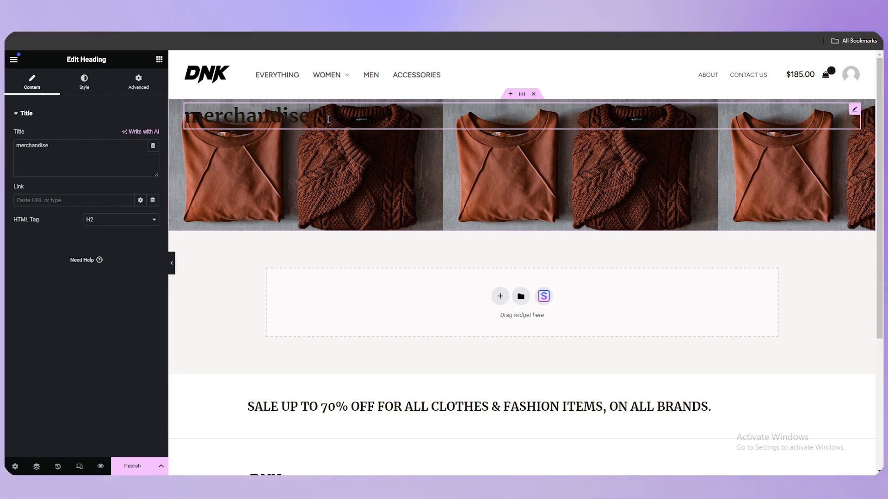
- Color the banner heading with the white global color and center its alignment
{"action": "left_click_drag", "start_coordinate": [280, 118], "coordinate": [199, 119]}
{"action": "left_click_drag", "start_coordinate": [337, 118], "coordinate": [250, 116]}
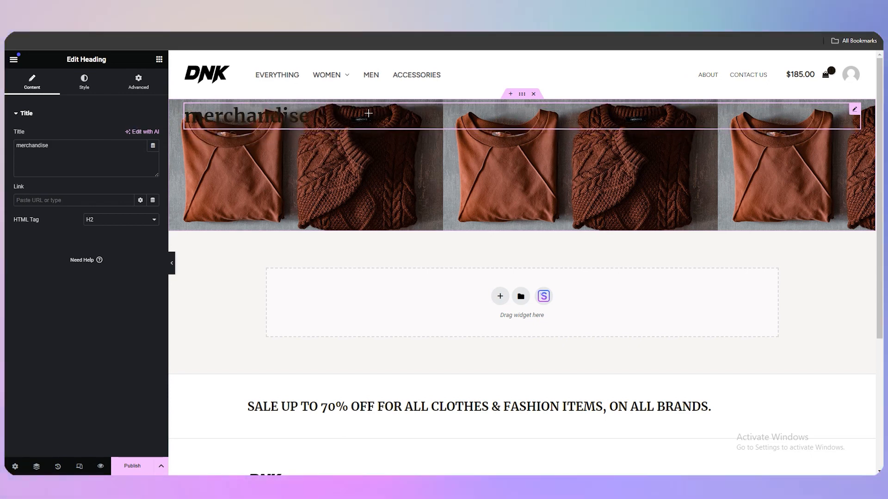
{"action": "left_click", "coordinate": [348, 118]}
{"action": "left_click_drag", "start_coordinate": [347, 118], "coordinate": [249, 106]}
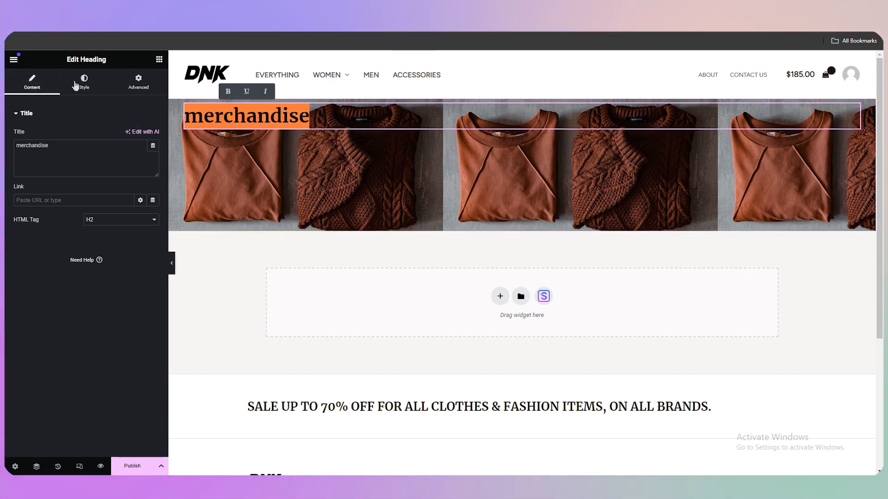
{"action": "left_click", "coordinate": [77, 86]}
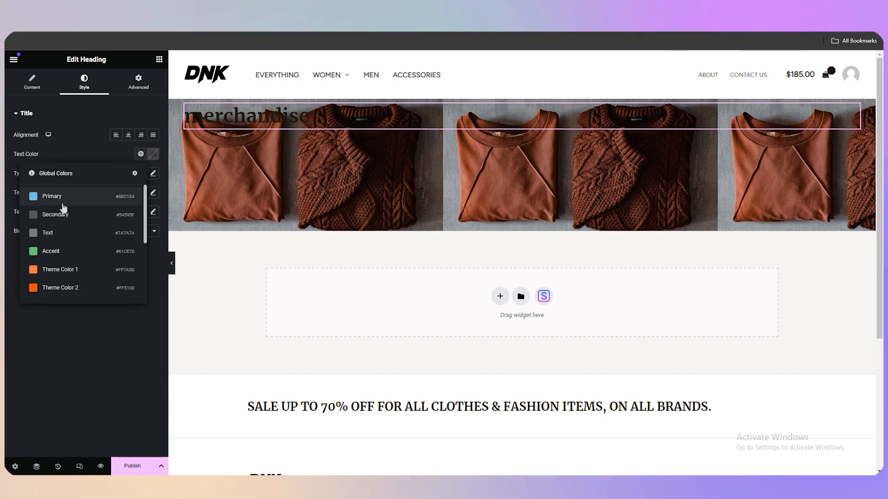
{"action": "left_click", "coordinate": [63, 204]}
{"action": "left_click", "coordinate": [140, 153]}
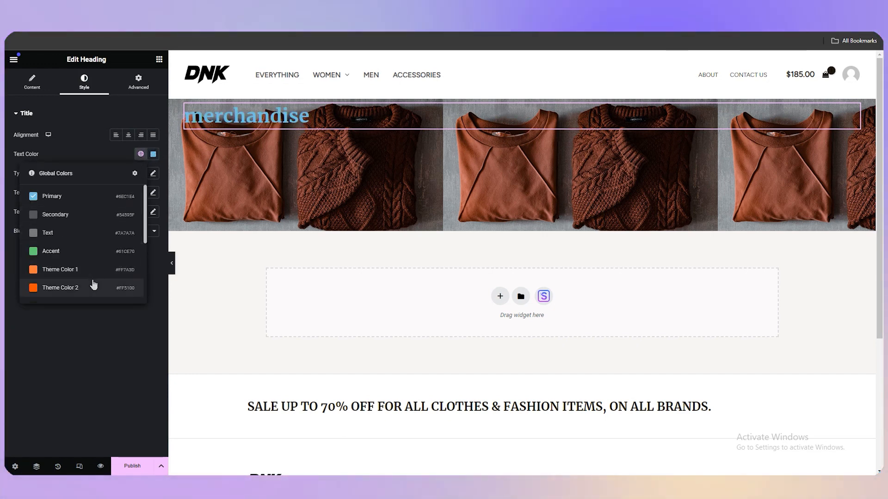
{"action": "scroll", "coordinate": [94, 285], "scroll_direction": "down", "scroll_amount": 3}
{"action": "left_click", "coordinate": [90, 283]}
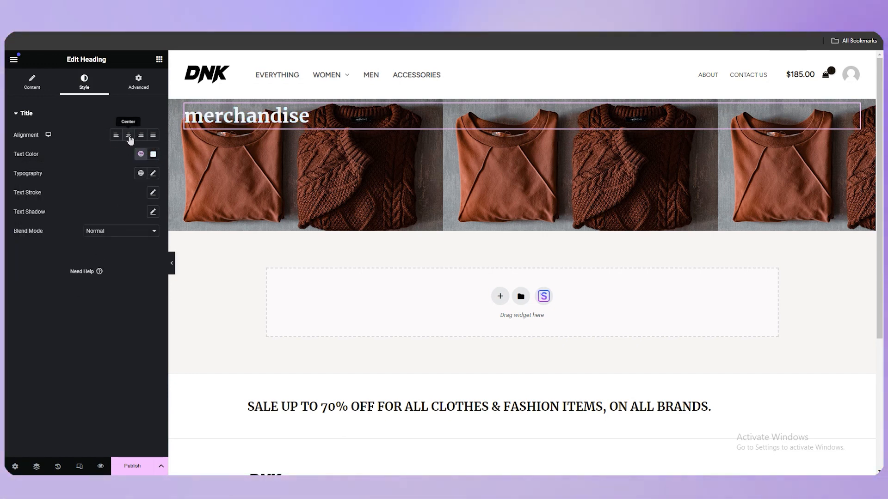
{"action": "left_click", "coordinate": [129, 136]}
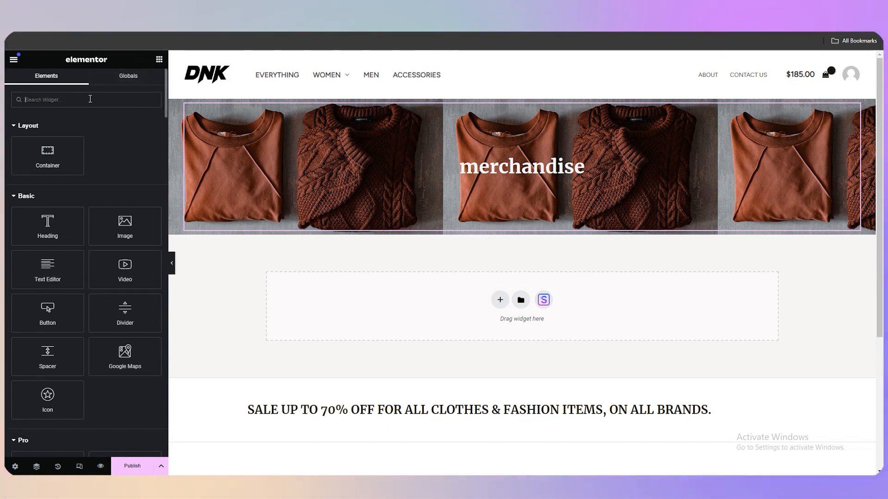
- Search the widgets for "UNIVERSAL" and add the WL: Universal Product Layout widget below the banner
{"action": "type", "text": "UNIVER"}
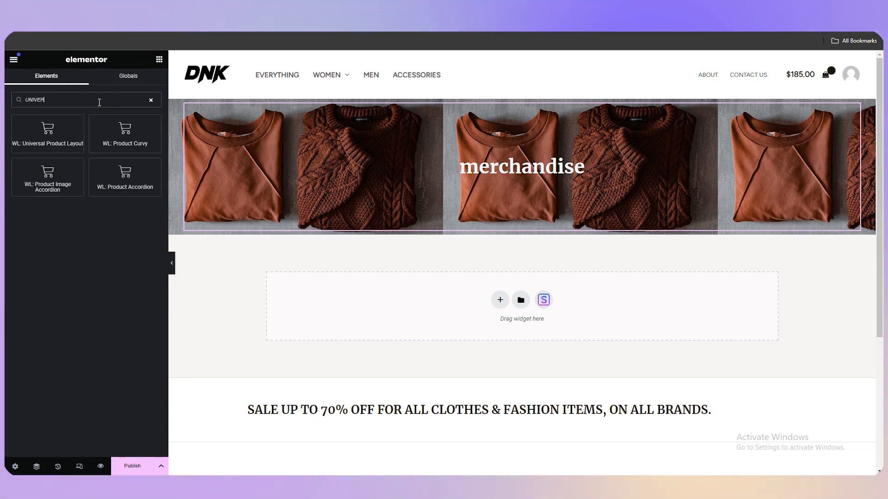
{"action": "type", "text": "SAL"}
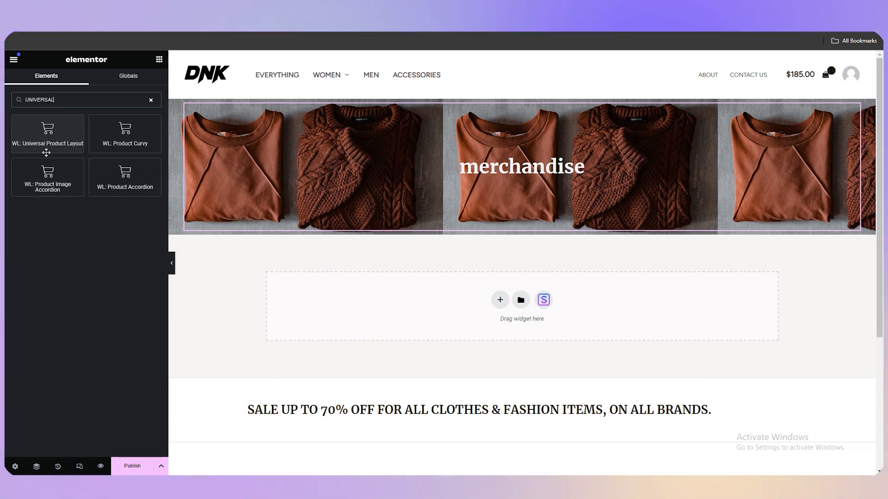
{"action": "left_click_drag", "start_coordinate": [62, 135], "coordinate": [509, 307]}
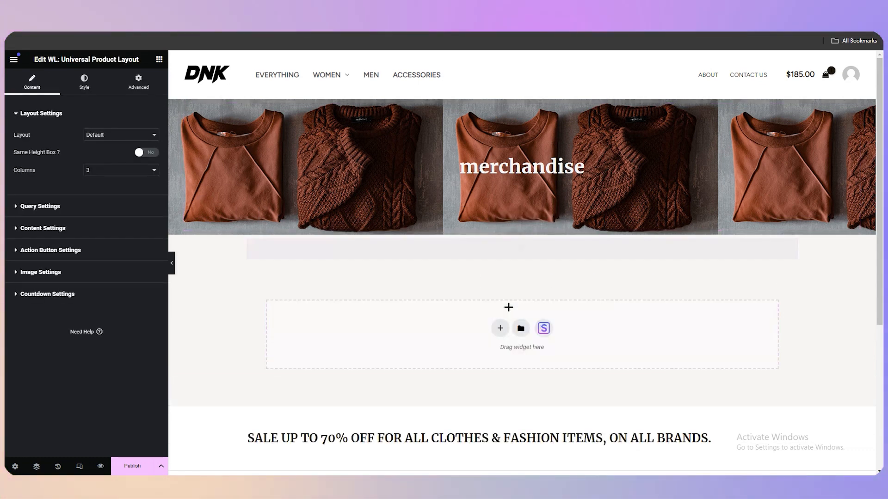
{"action": "scroll", "coordinate": [437, 303], "scroll_direction": "down", "scroll_amount": 4}
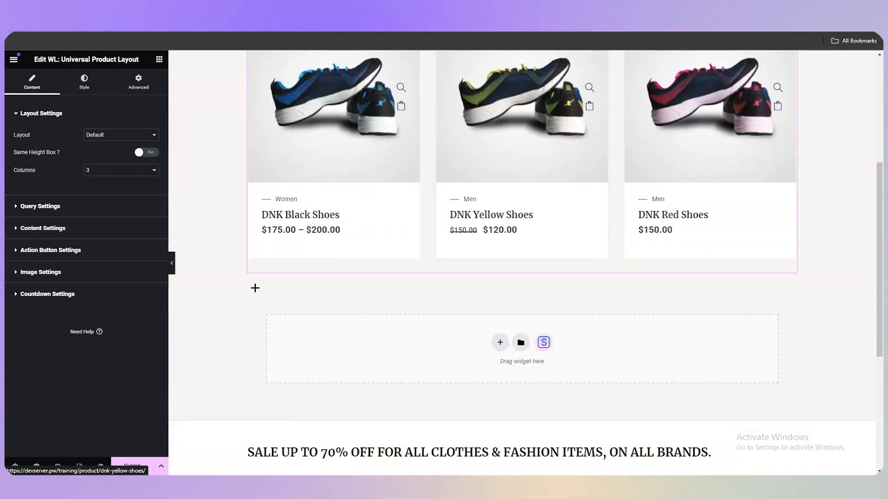
{"action": "scroll", "coordinate": [402, 273], "scroll_direction": "up", "scroll_amount": 2}
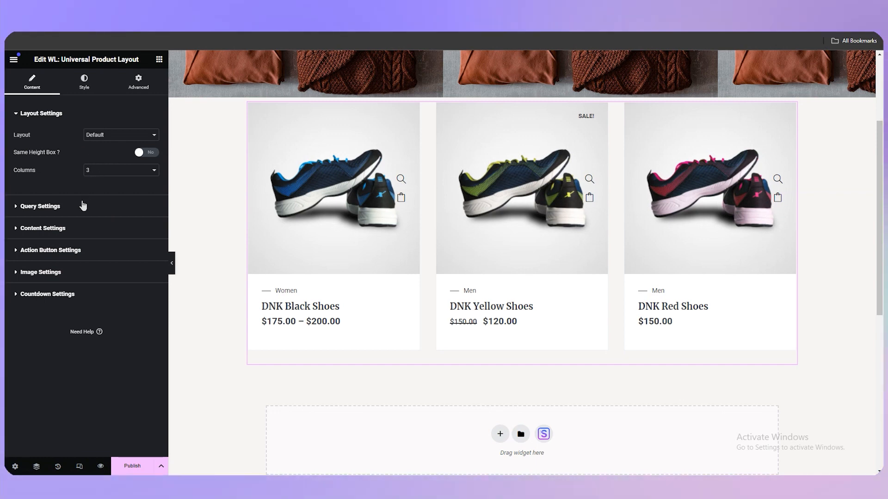
- Restrict the product layout's query to the Men product category
{"action": "scroll", "coordinate": [472, 267], "scroll_direction": "up", "scroll_amount": 1}
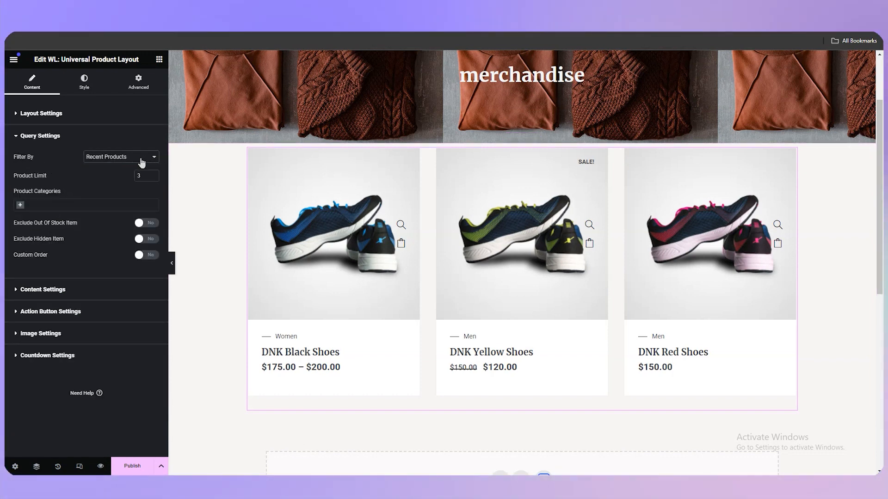
{"action": "left_click", "coordinate": [124, 158]}
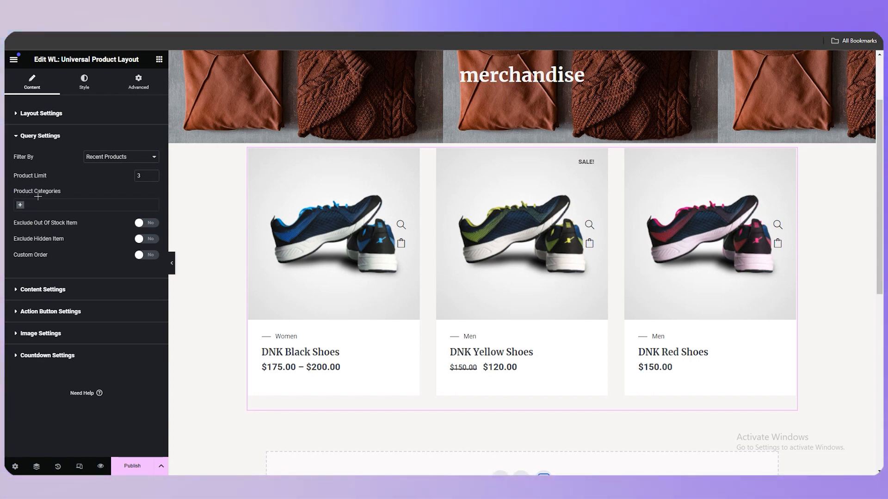
{"action": "left_click", "coordinate": [24, 208]}
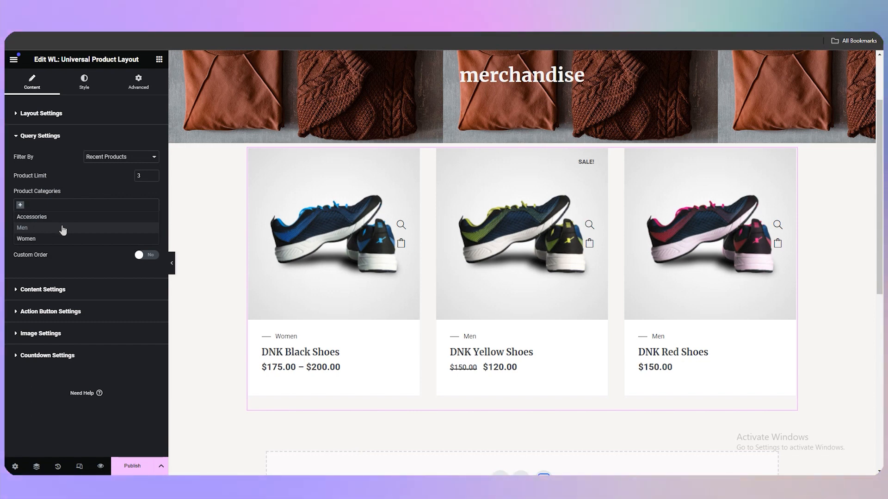
{"action": "left_click", "coordinate": [63, 228]}
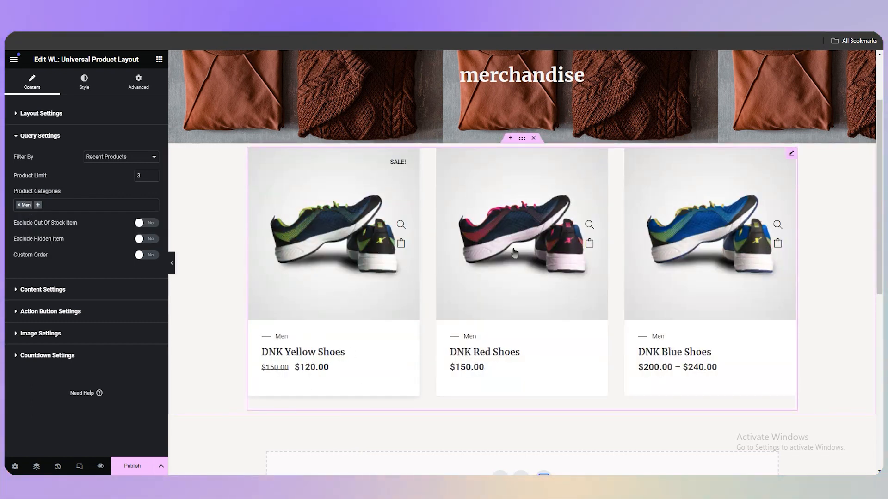
- Add the Women category to the product query and set the product limit to 6
{"action": "left_click", "coordinate": [38, 207]}
{"action": "left_click", "coordinate": [38, 206]}
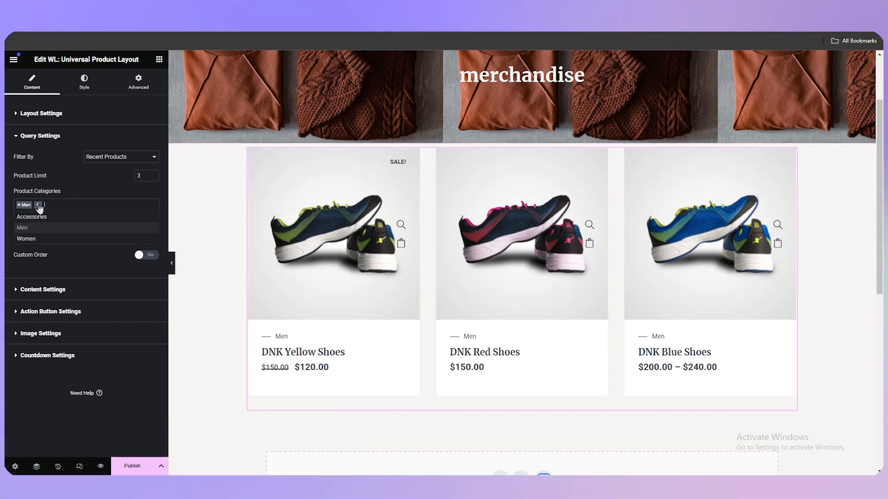
{"action": "left_click", "coordinate": [26, 239]}
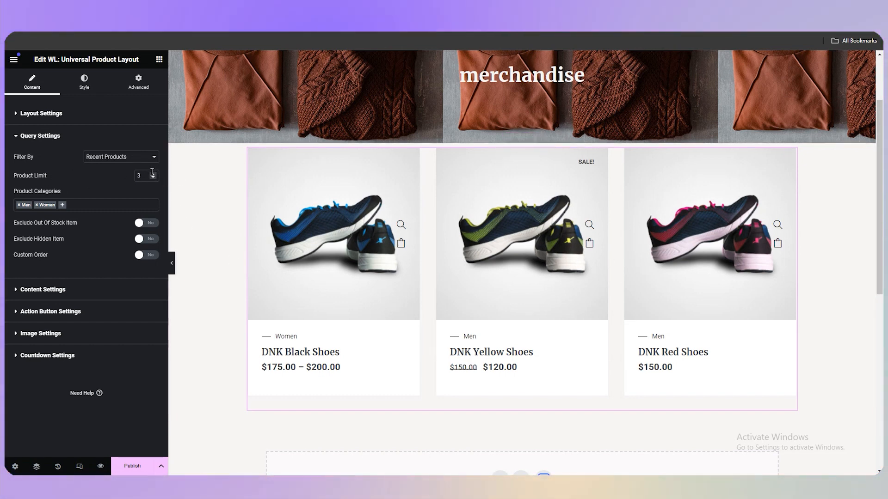
{"action": "left_click", "coordinate": [153, 173]}
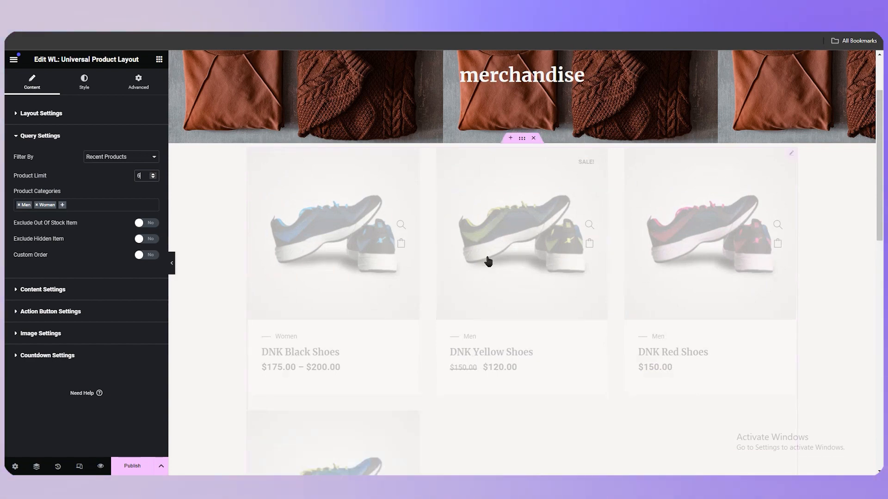
{"action": "mouse_move", "coordinate": [880, 215]}
{"action": "left_mouse_down"}
{"action": "mouse_move", "coordinate": [881, 297]}
{"action": "mouse_move", "coordinate": [881, 204]}
{"action": "mouse_move", "coordinate": [880, 266]}
{"action": "mouse_move", "coordinate": [880, 227]}
{"action": "left_mouse_up"}
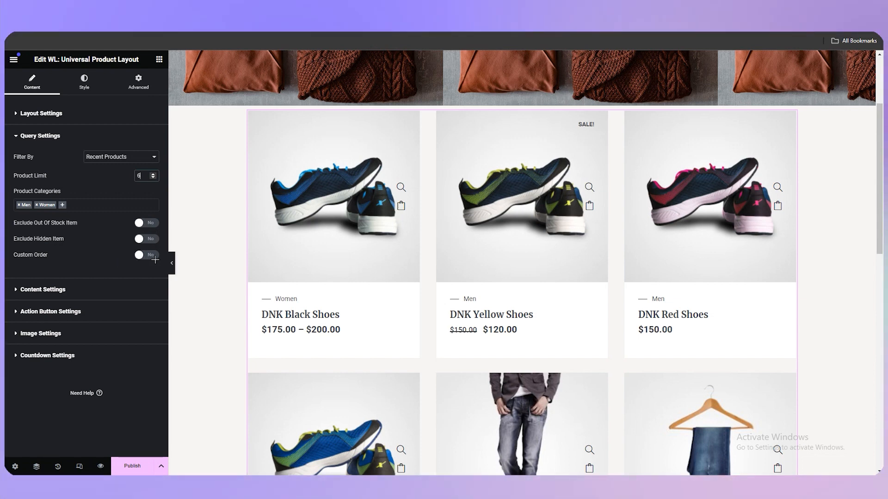
- Try the Slider layout for the product widget and page through its slides
{"action": "left_click", "coordinate": [37, 115]}
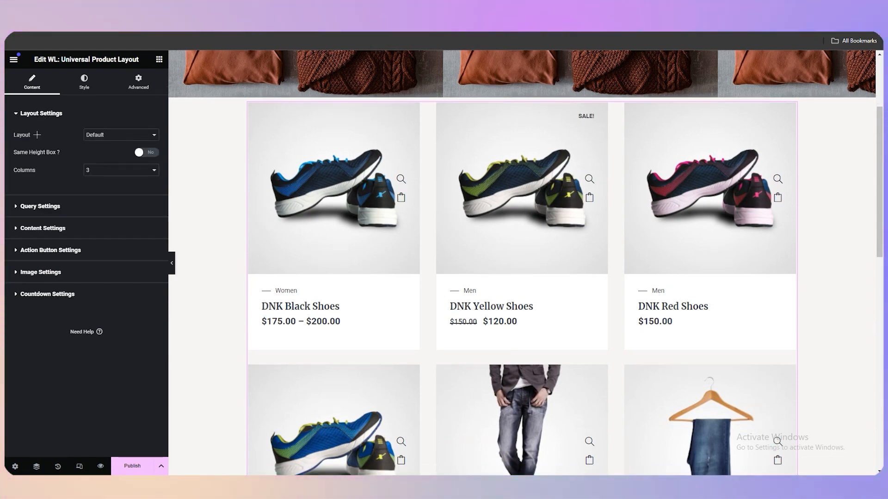
{"action": "left_click", "coordinate": [114, 138]}
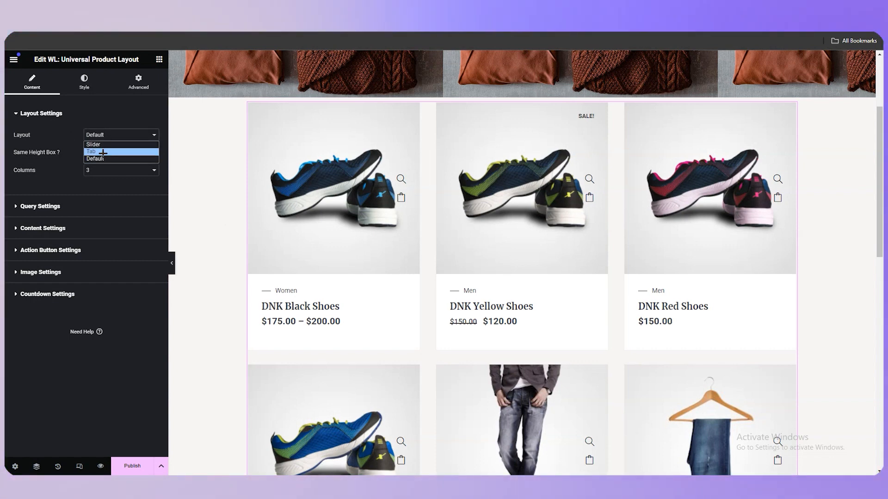
{"action": "left_click", "coordinate": [103, 146]}
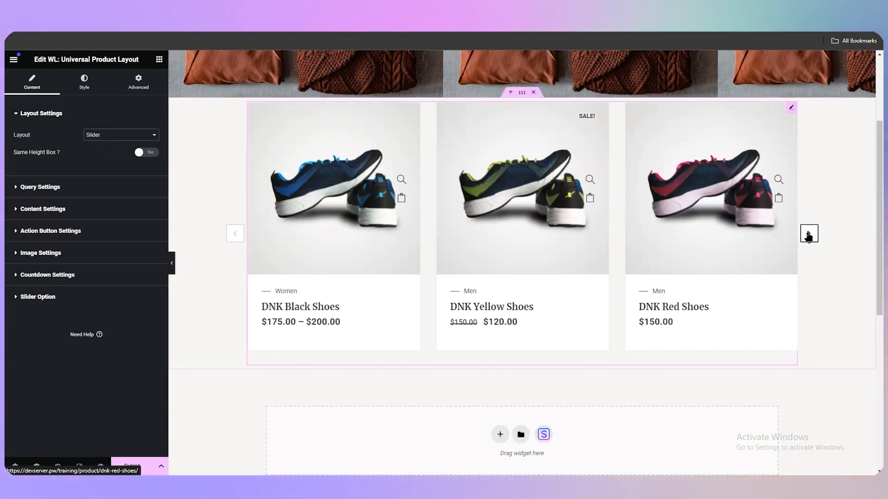
{"action": "left_click", "coordinate": [809, 234]}
{"action": "left_click", "coordinate": [808, 234]}
{"action": "left_click", "coordinate": [808, 234]}
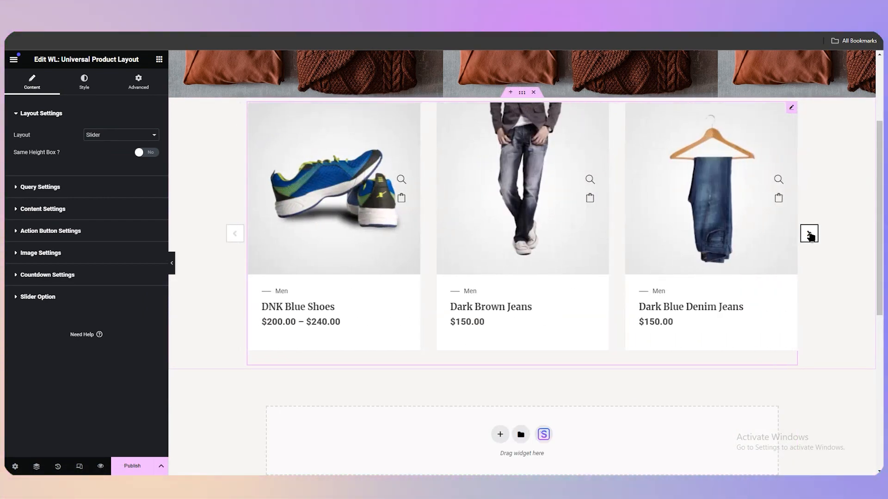
{"action": "left_click", "coordinate": [809, 234]}
- Set the product widget's layout to Tab and check the products under the Women and Men category tabs
{"action": "left_click", "coordinate": [155, 135]}
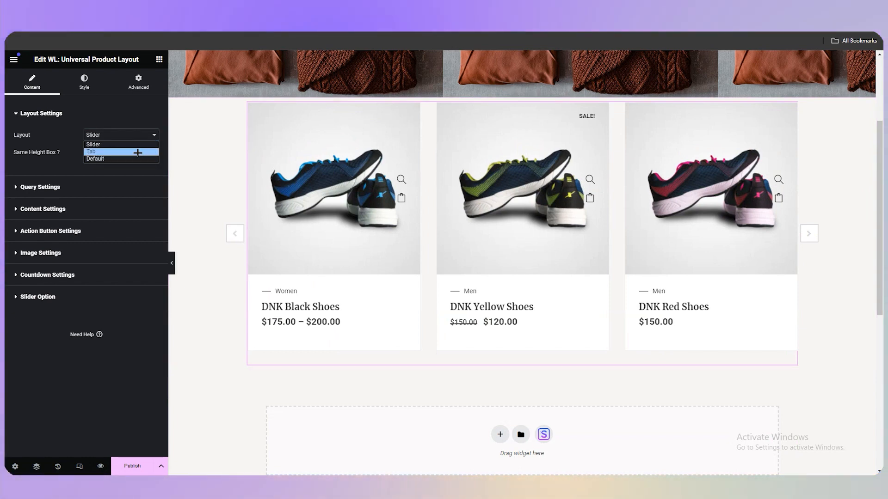
{"action": "left_click", "coordinate": [99, 151]}
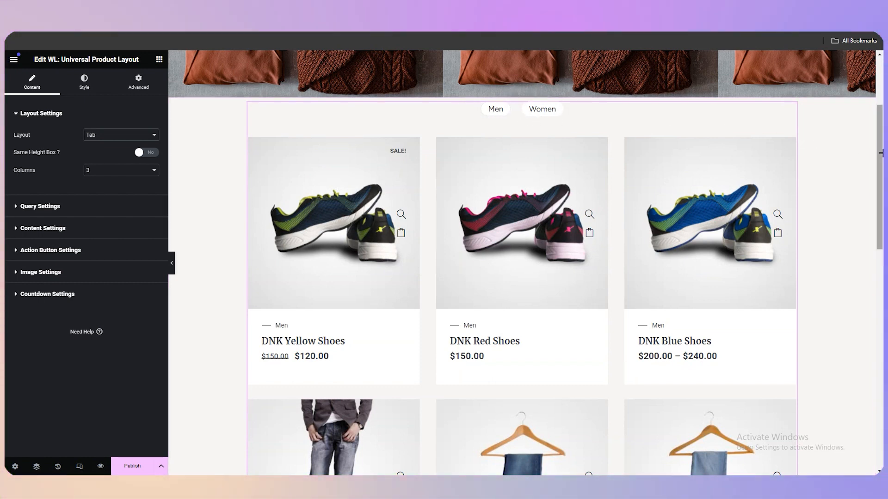
{"action": "scroll", "coordinate": [881, 152], "scroll_direction": "up", "scroll_amount": 3}
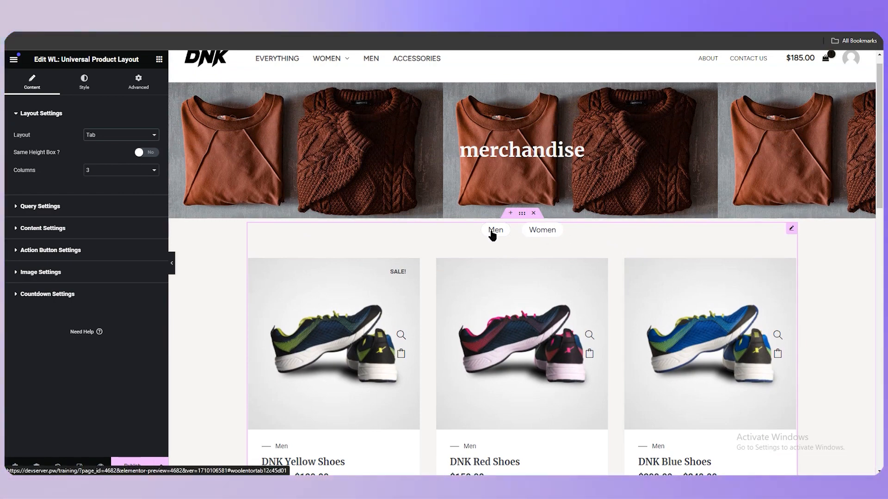
{"action": "scroll", "coordinate": [554, 247], "scroll_direction": "down", "scroll_amount": 7}
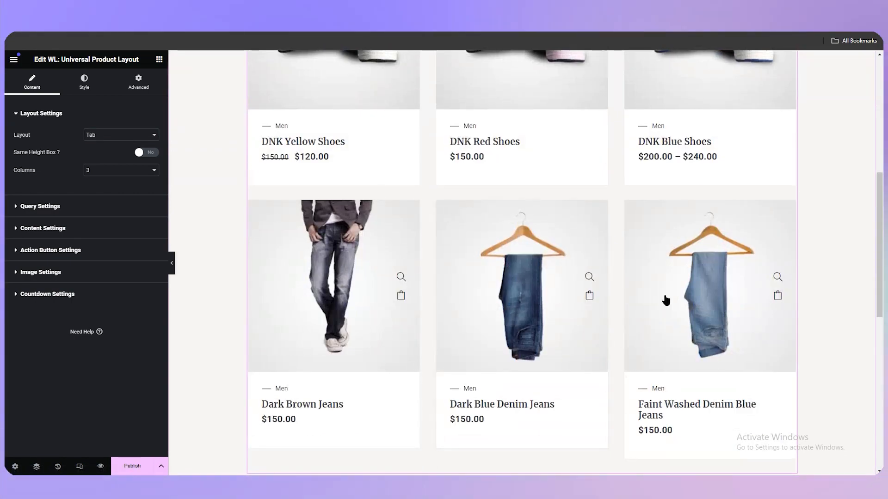
{"action": "scroll", "coordinate": [664, 301], "scroll_direction": "down", "scroll_amount": 5}
{"action": "scroll", "coordinate": [453, 292], "scroll_direction": "up", "scroll_amount": 6}
{"action": "scroll", "coordinate": [506, 188], "scroll_direction": "up", "scroll_amount": 3}
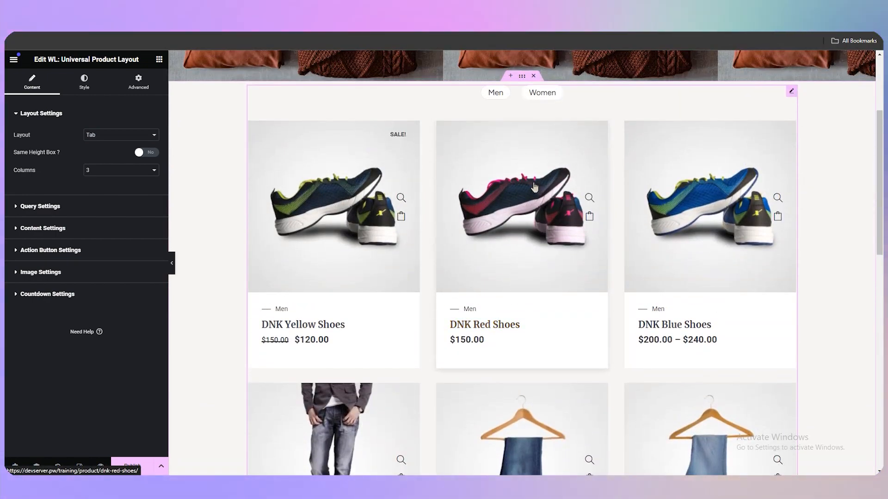
{"action": "left_click", "coordinate": [540, 96]}
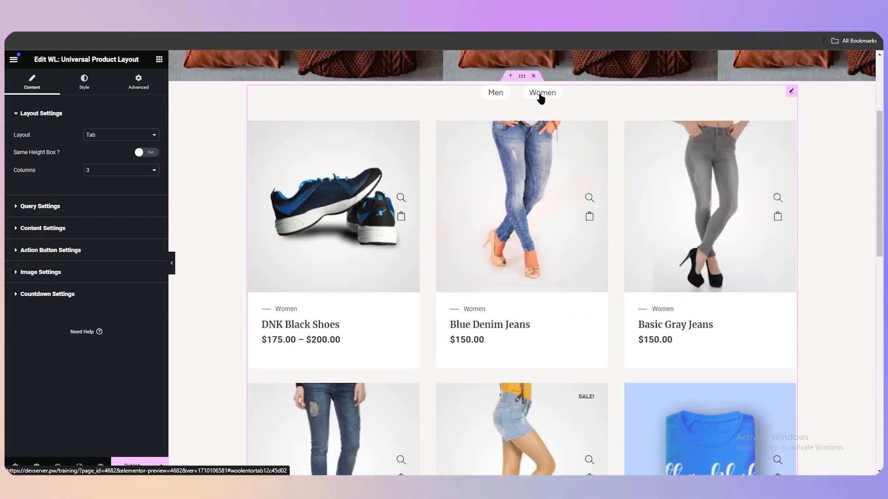
{"action": "scroll", "coordinate": [539, 254], "scroll_direction": "up", "scroll_amount": 3}
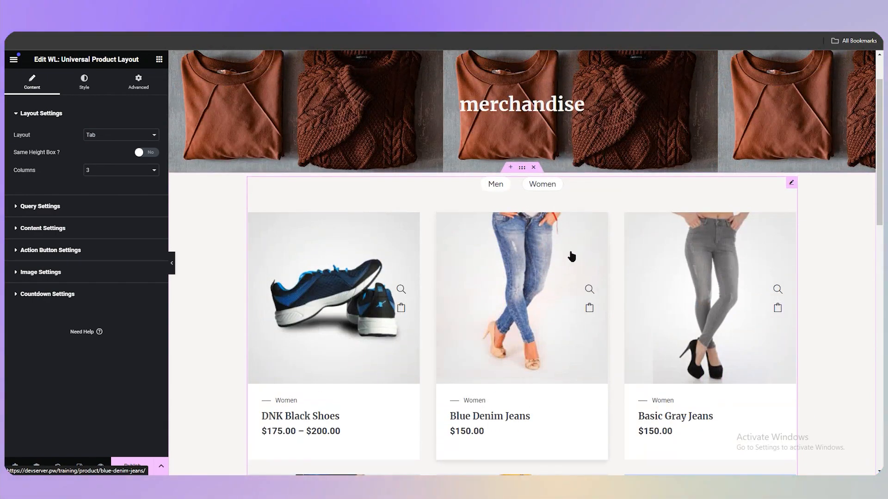
{"action": "left_click", "coordinate": [503, 187]}
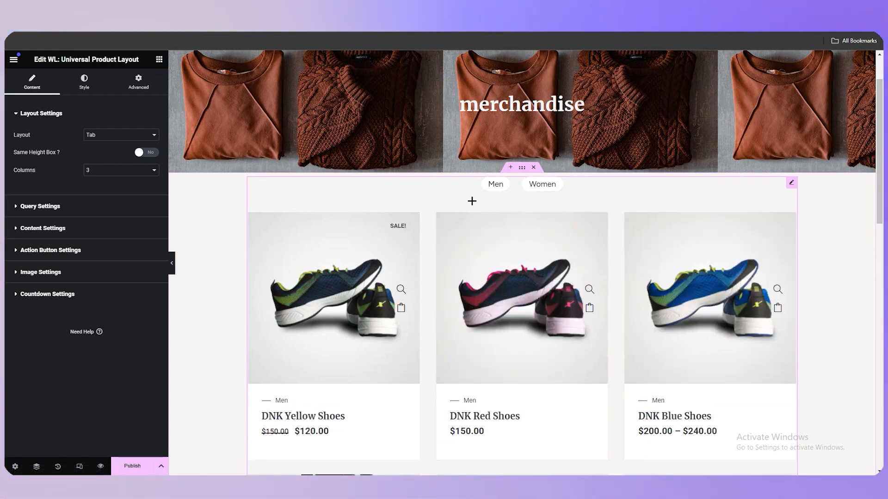
- Try Style Two and Style Three for the product content, and return it to Style One
{"action": "left_click", "coordinate": [44, 228]}
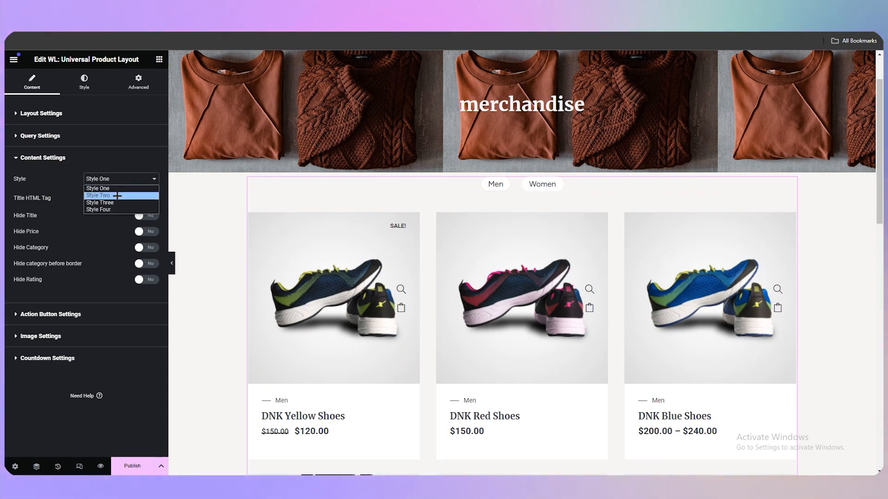
{"action": "left_click", "coordinate": [117, 195]}
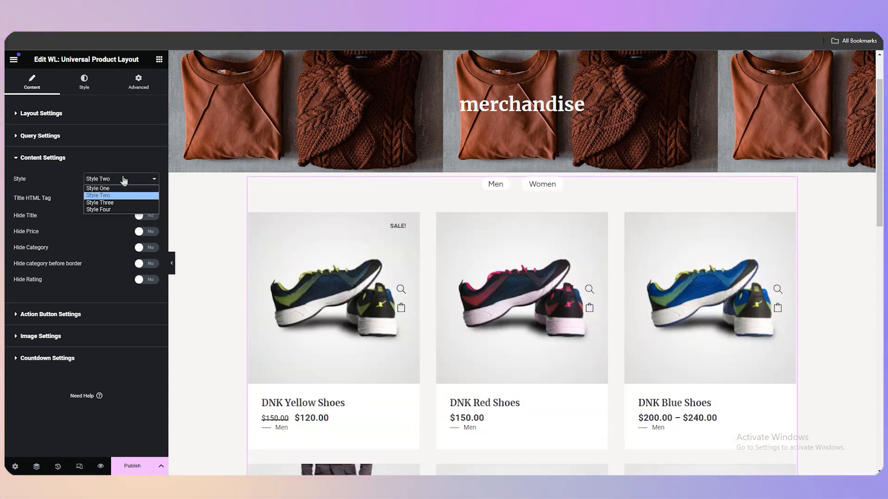
{"action": "left_click", "coordinate": [110, 202]}
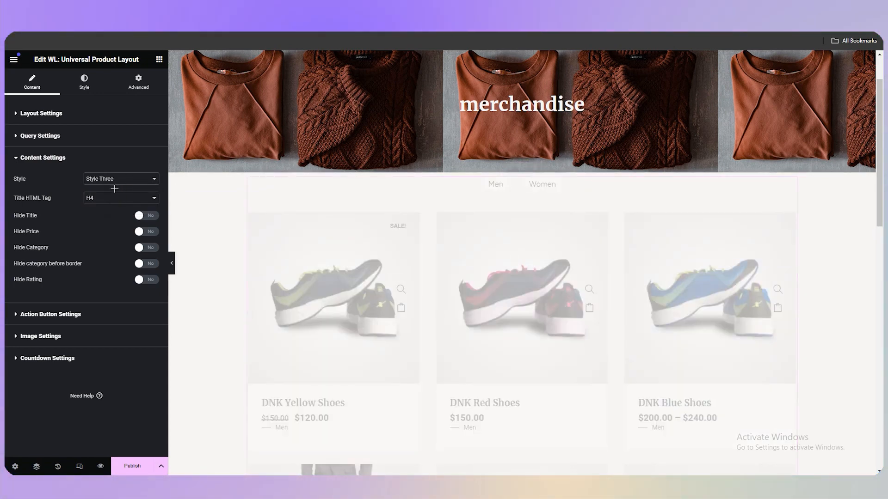
{"action": "scroll", "coordinate": [185, 184], "scroll_direction": "down", "scroll_amount": 3}
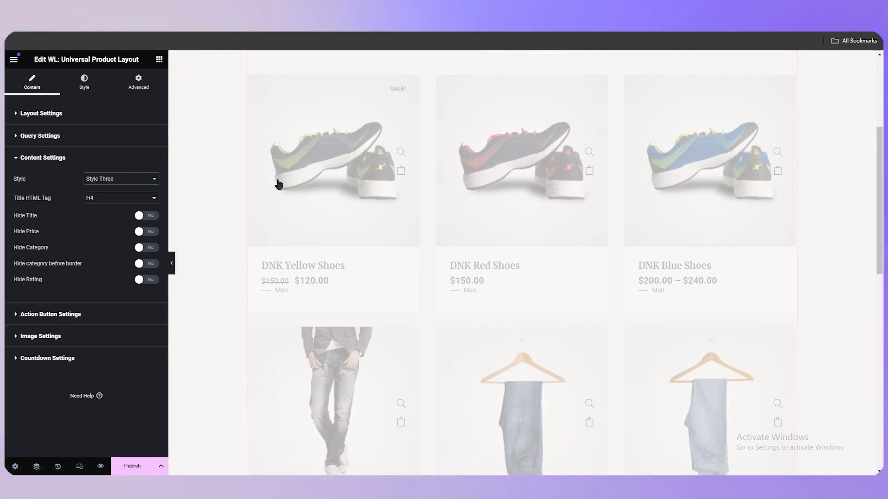
{"action": "scroll", "coordinate": [278, 182], "scroll_direction": "up", "scroll_amount": 3}
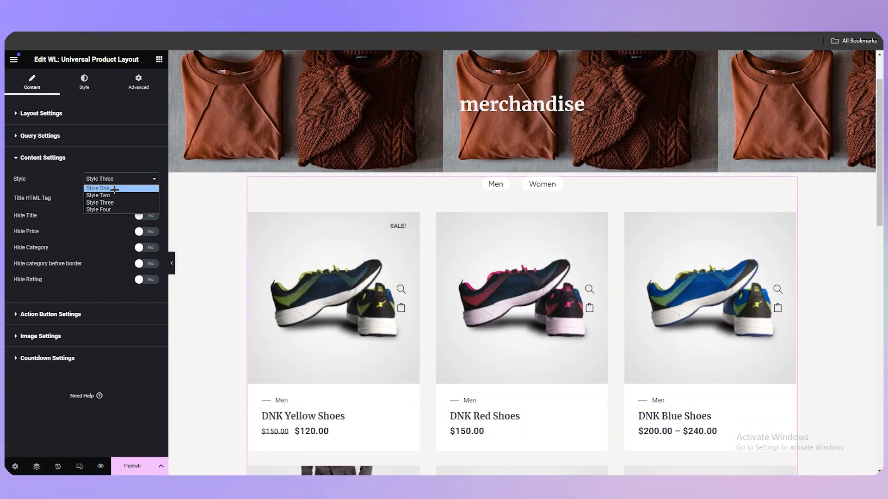
{"action": "left_click", "coordinate": [114, 188]}
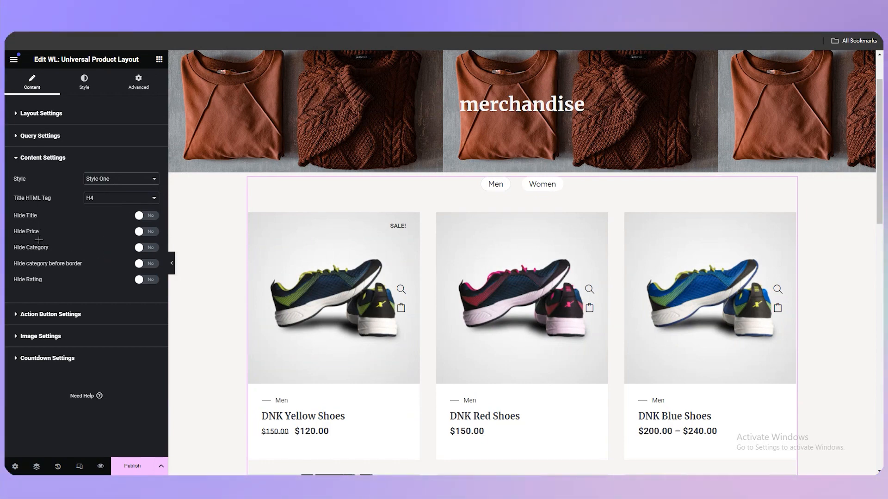
{"action": "scroll", "coordinate": [323, 327], "scroll_direction": "down", "scroll_amount": 3}
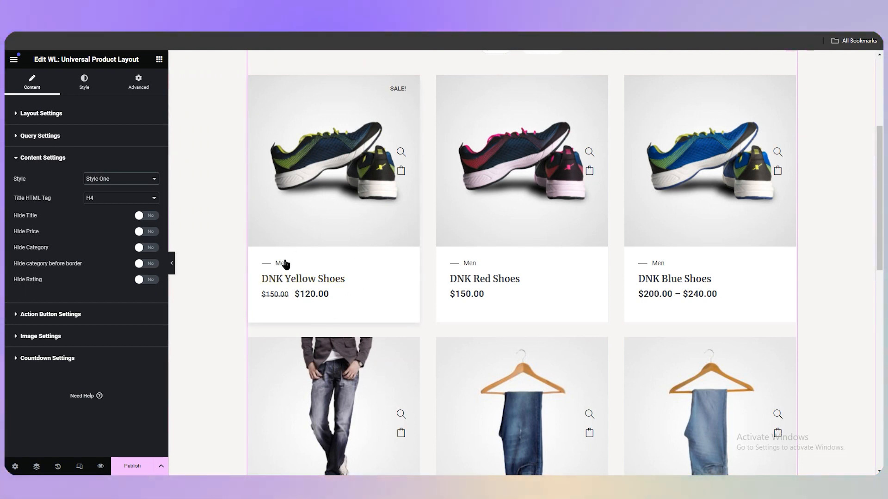
{"action": "left_click", "coordinate": [43, 157]}
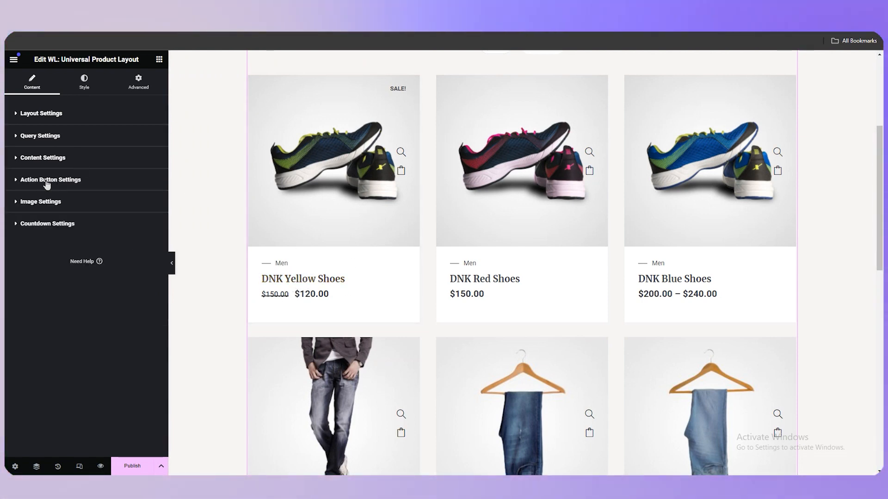
- Try Style Two for the product action buttons and settle on Style Three
{"action": "left_click", "coordinate": [49, 180]}
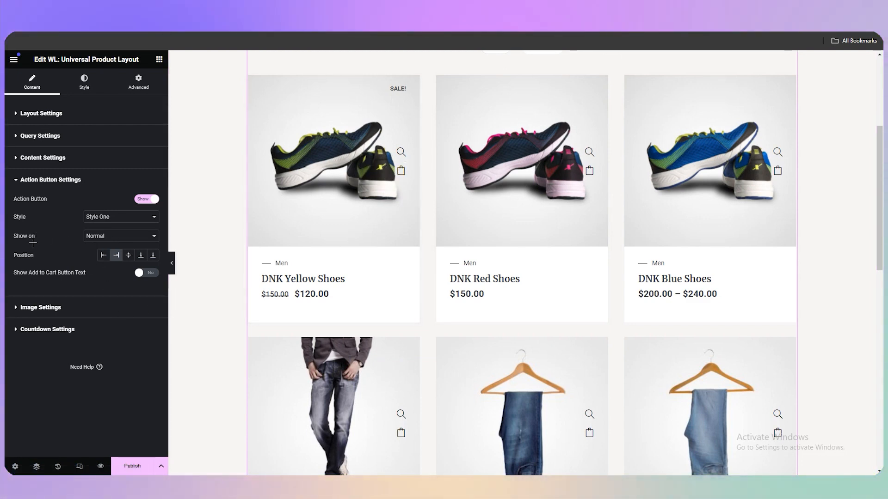
{"action": "left_click", "coordinate": [108, 217]}
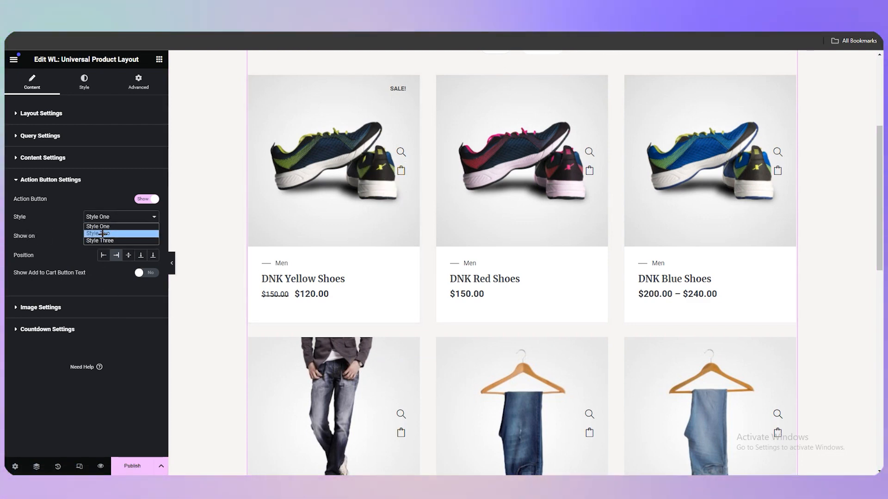
{"action": "left_click", "coordinate": [99, 230]}
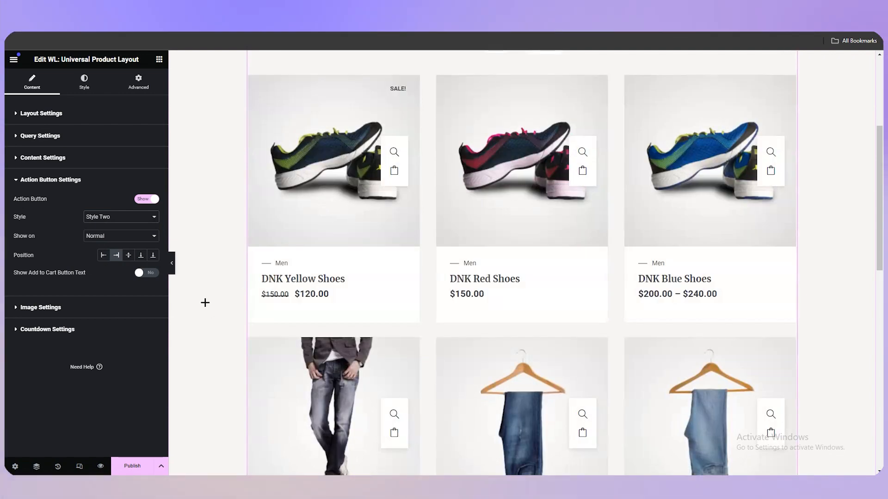
{"action": "left_click", "coordinate": [133, 218]}
{"action": "left_click", "coordinate": [99, 240]}
- Set the product action buttons to show on Hover
{"action": "left_click", "coordinate": [120, 236]}
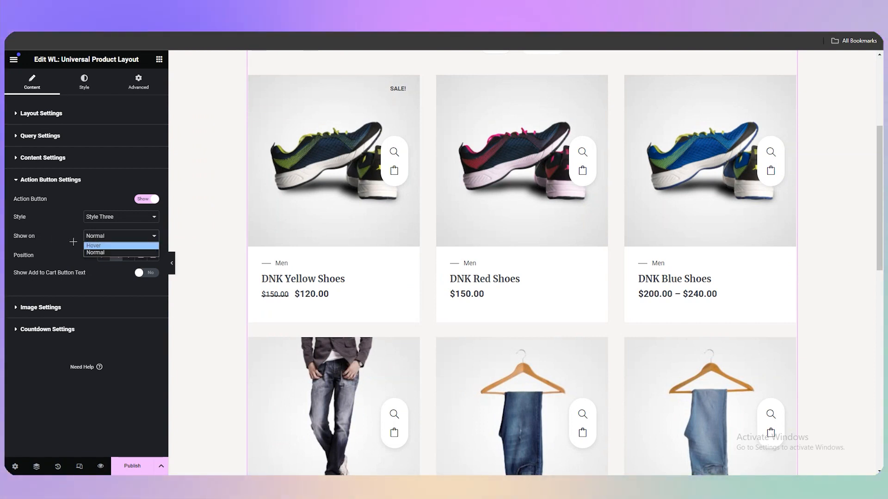
{"action": "left_click", "coordinate": [116, 253]}
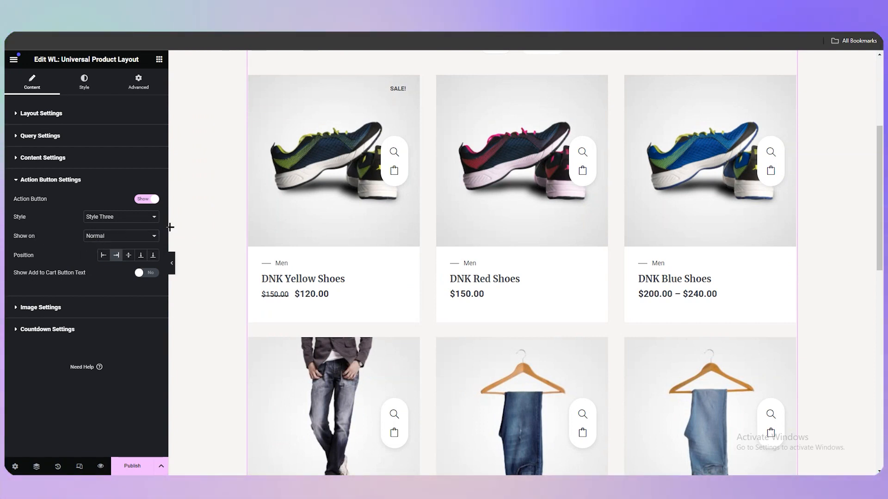
{"action": "left_click", "coordinate": [88, 235]}
{"action": "left_click", "coordinate": [88, 236]}
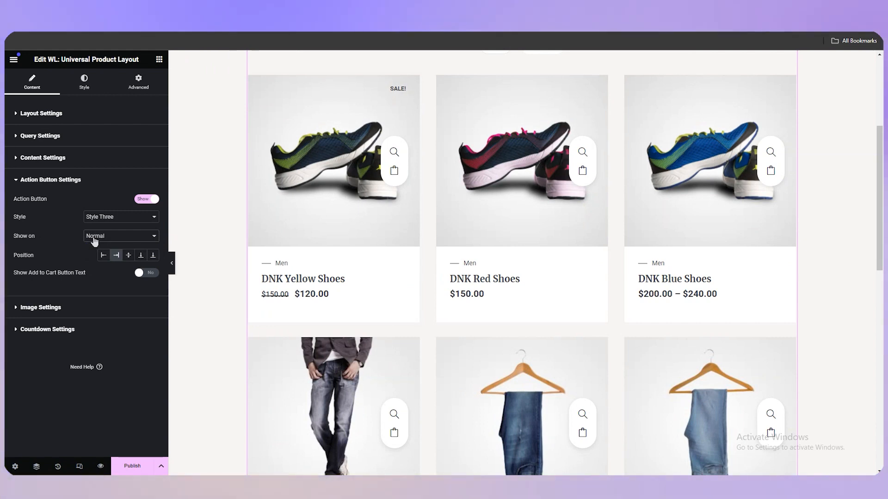
{"action": "left_click", "coordinate": [88, 236]}
{"action": "left_click", "coordinate": [95, 243]}
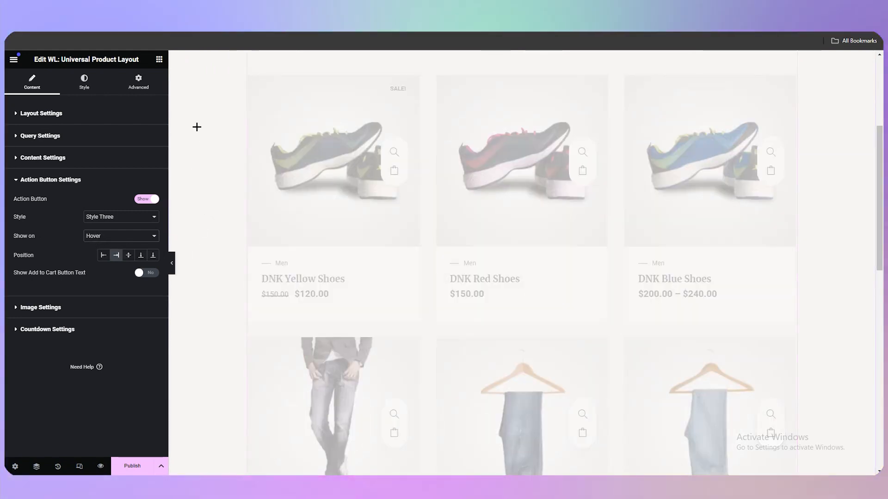
{"action": "mouse_move", "coordinate": [383, 155]}
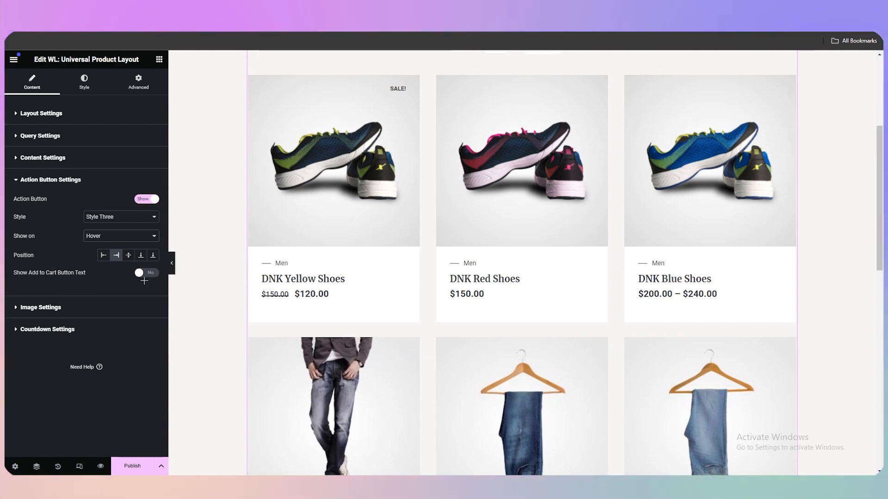
- Review the thumbnails style options in the image settings and keep Single Image
{"action": "left_click", "coordinate": [99, 309]}
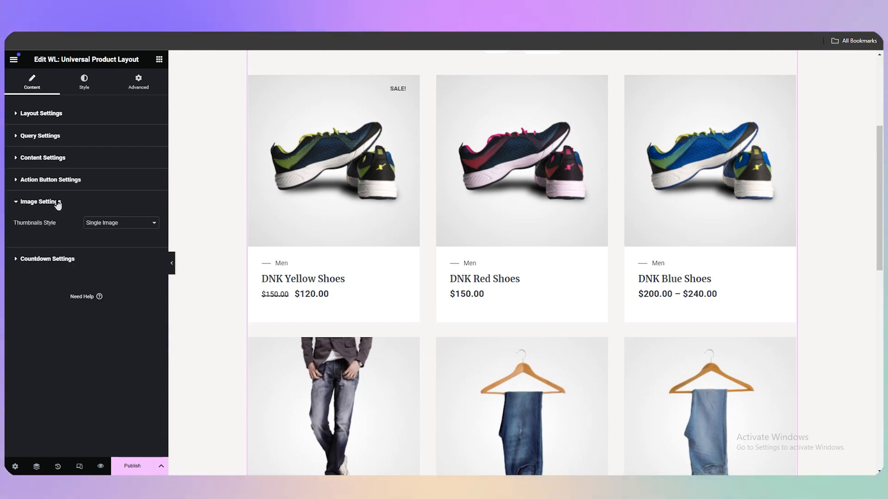
{"action": "left_click", "coordinate": [104, 224]}
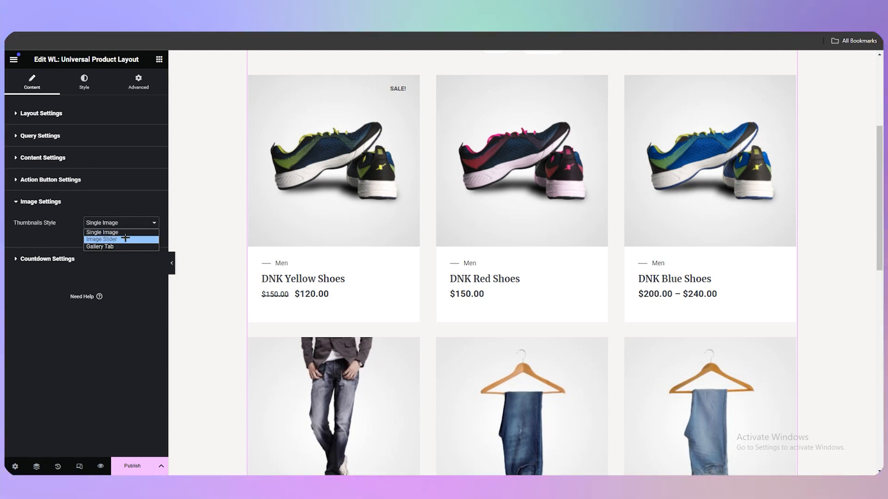
{"action": "left_click", "coordinate": [120, 233]}
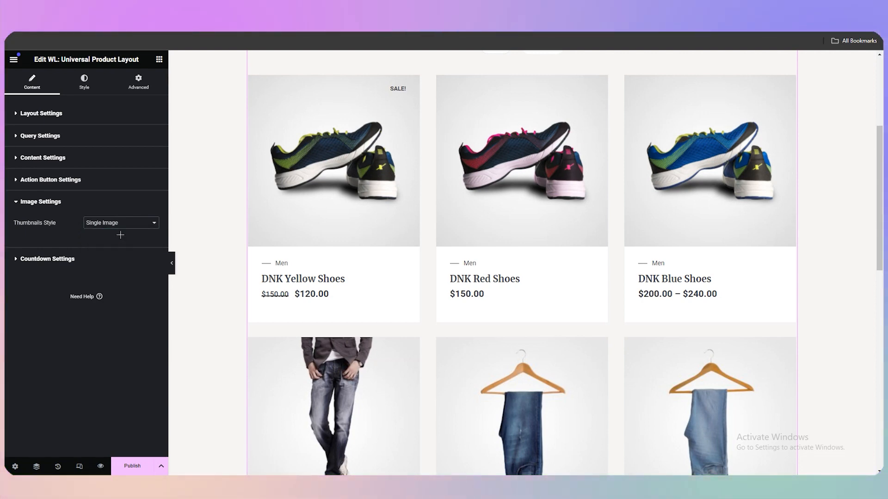
- Review the countdown timer option in the product layout's countdown settings
{"action": "left_click", "coordinate": [69, 261]}
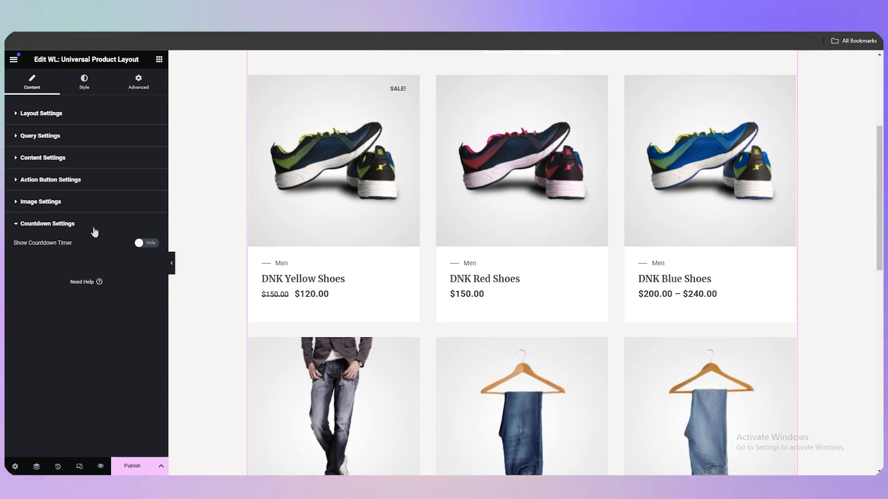
{"action": "left_click", "coordinate": [30, 224]}
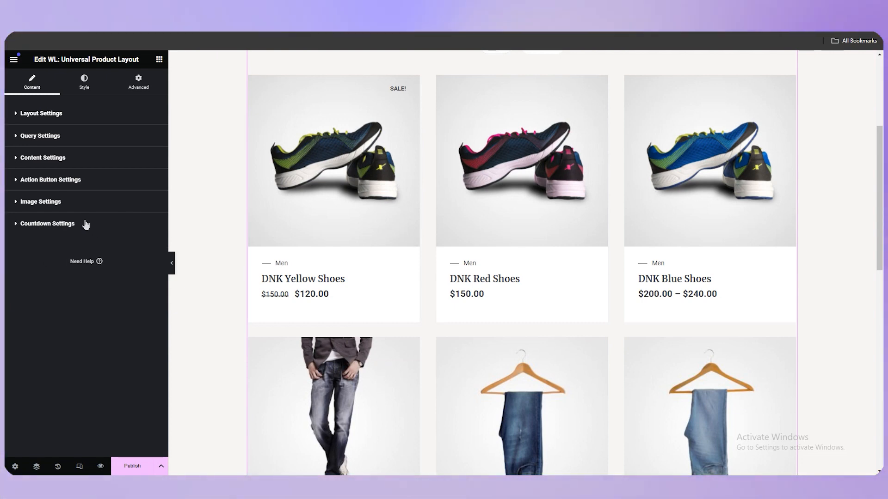
- Try a 35 px margin on all sides of the product cards and clear it again
{"action": "left_click", "coordinate": [99, 89]}
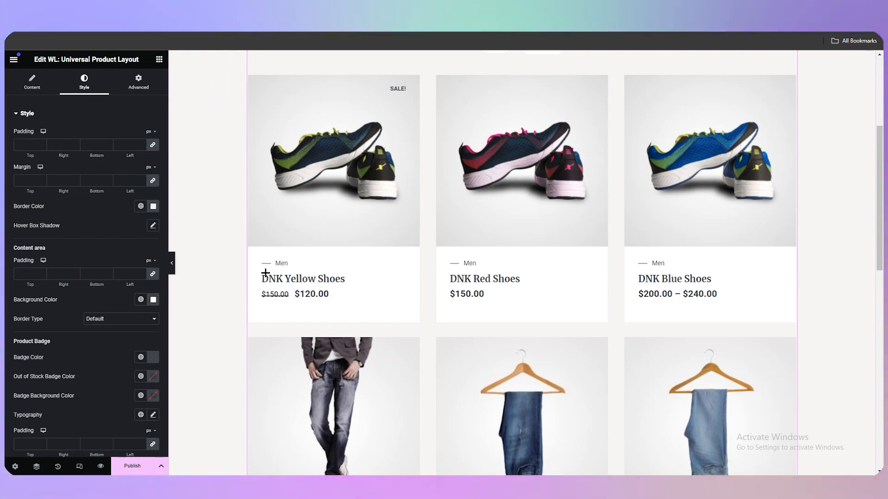
{"action": "scroll", "coordinate": [545, 235], "scroll_direction": "up", "scroll_amount": 4}
{"action": "scroll", "coordinate": [343, 292], "scroll_direction": "down", "scroll_amount": 3}
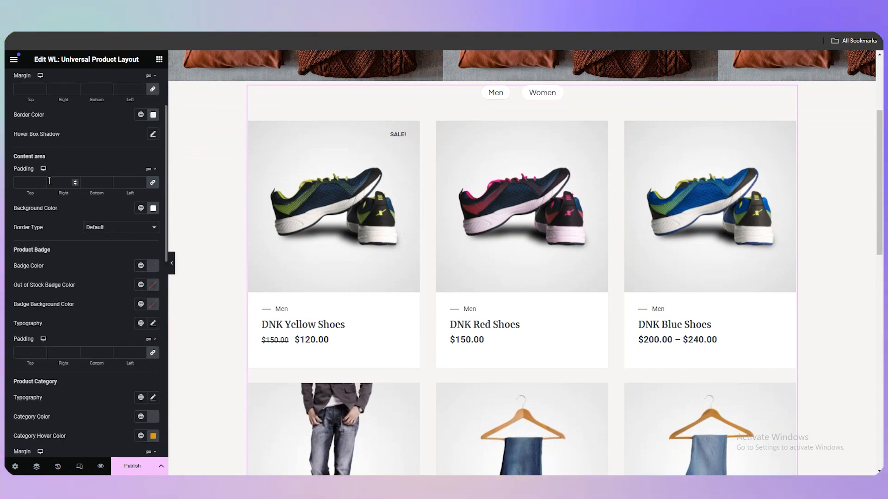
{"action": "scroll", "coordinate": [50, 180], "scroll_direction": "up", "scroll_amount": 2}
{"action": "left_click", "coordinate": [42, 180]}
{"action": "type", "text": "34"}
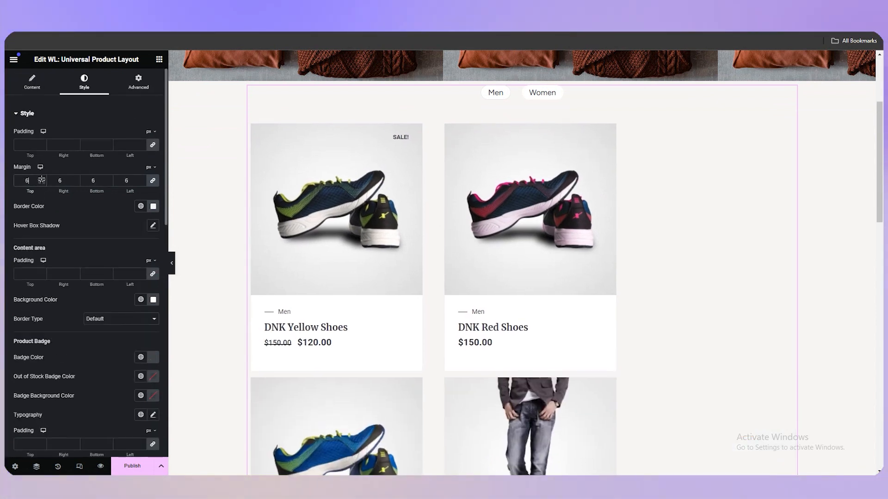
{"action": "left_click", "coordinate": [41, 179]}
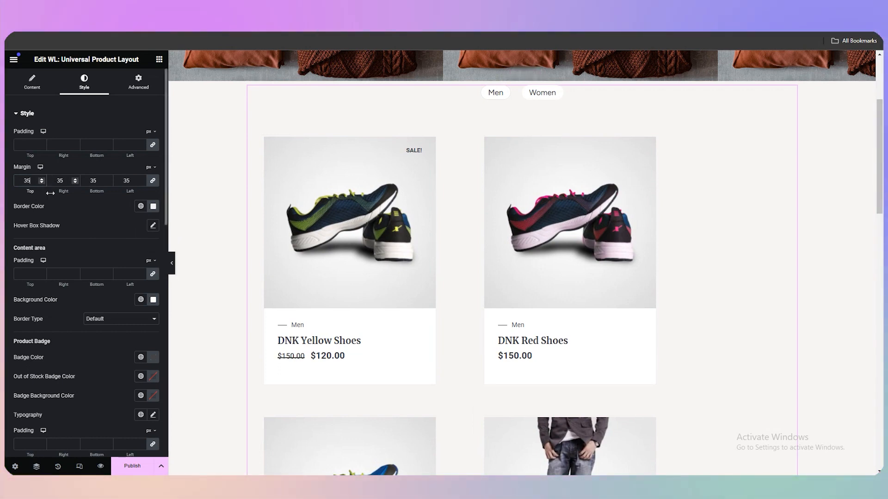
{"action": "key", "text": "BackSpace"}
{"action": "key", "text": "BackSpace"}
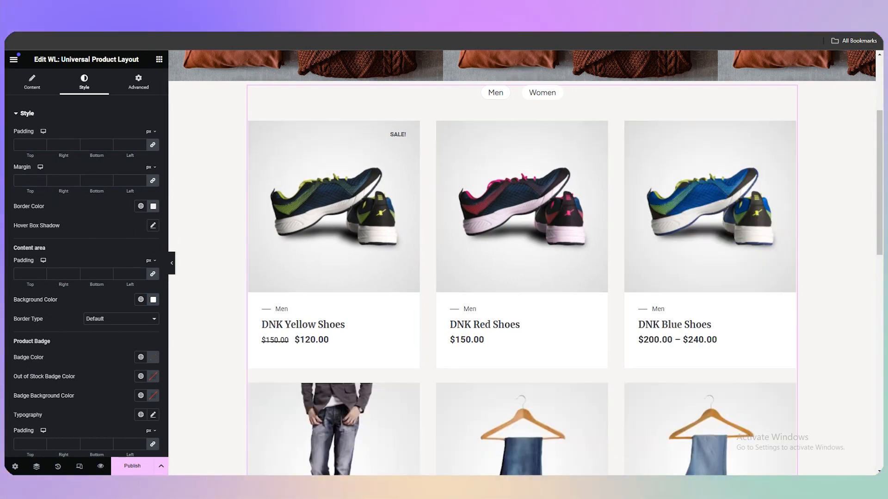
- Try a 29 px padding on all sides of the product cards and clear it again
{"action": "left_click", "coordinate": [42, 144]}
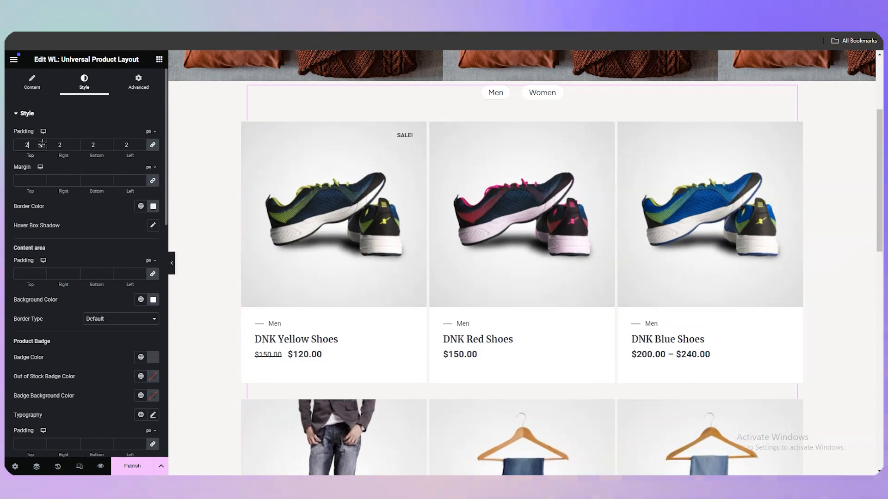
{"action": "scroll", "coordinate": [671, 353], "scroll_direction": "down", "scroll_amount": 1}
{"action": "scroll", "coordinate": [671, 352], "scroll_direction": "down", "scroll_amount": 4}
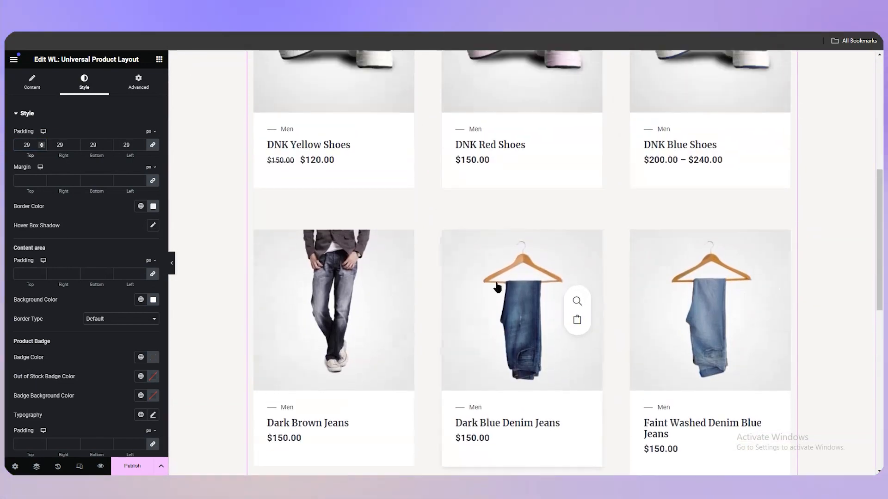
{"action": "scroll", "coordinate": [496, 287], "scroll_direction": "up", "scroll_amount": 5}
{"action": "left_click_drag", "start_coordinate": [36, 145], "coordinate": [5, 144]}
{"action": "key", "text": "BackSpace"}
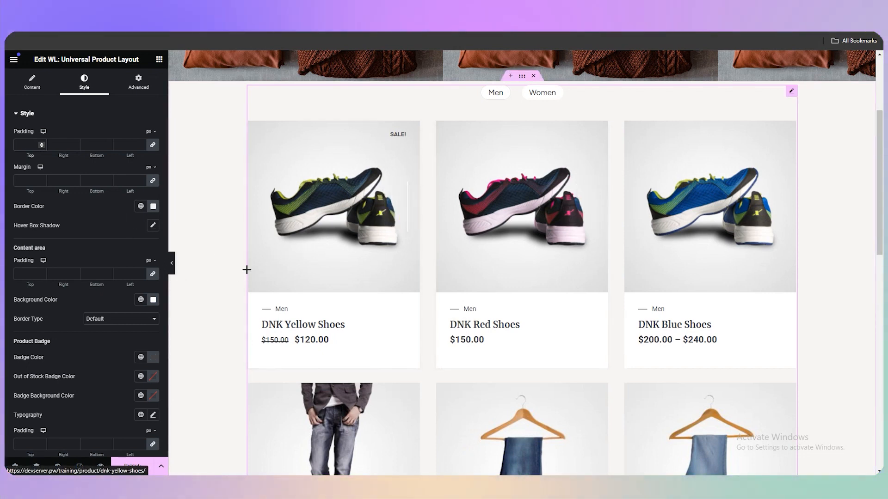
- Review the style options for the content area, product badge, category, title, price and rating
{"action": "scroll", "coordinate": [59, 249], "scroll_direction": "down", "scroll_amount": 3}
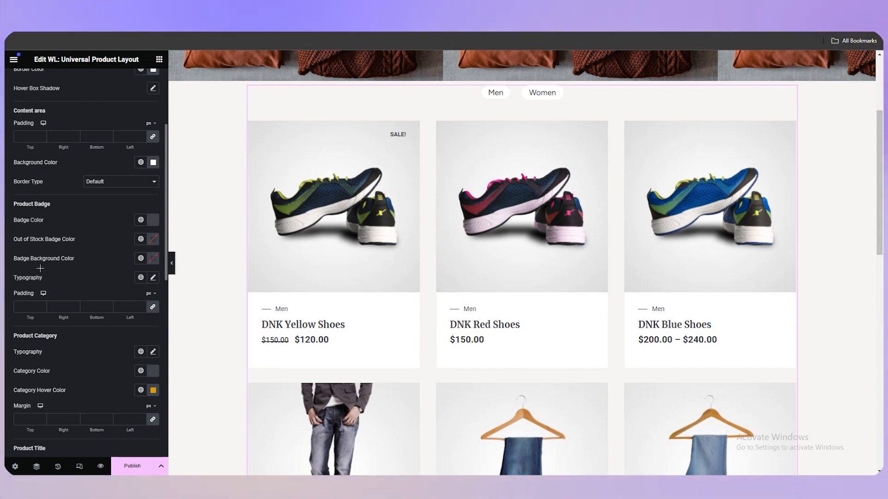
{"action": "scroll", "coordinate": [44, 287], "scroll_direction": "down", "scroll_amount": 1}
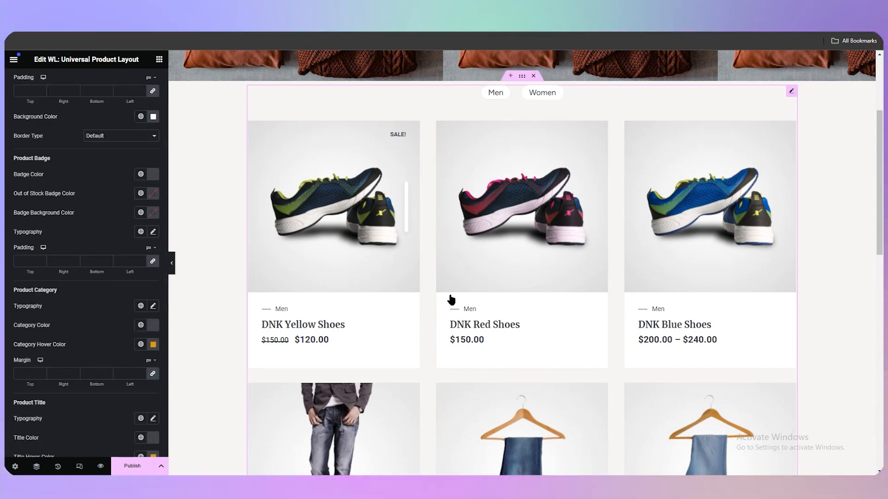
{"action": "scroll", "coordinate": [71, 325], "scroll_direction": "up", "scroll_amount": 2}
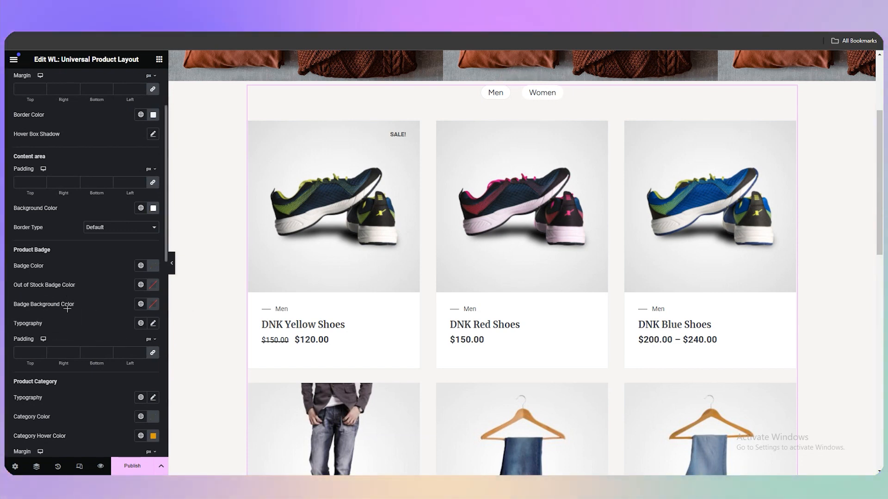
{"action": "scroll", "coordinate": [69, 287], "scroll_direction": "up", "scroll_amount": 3}
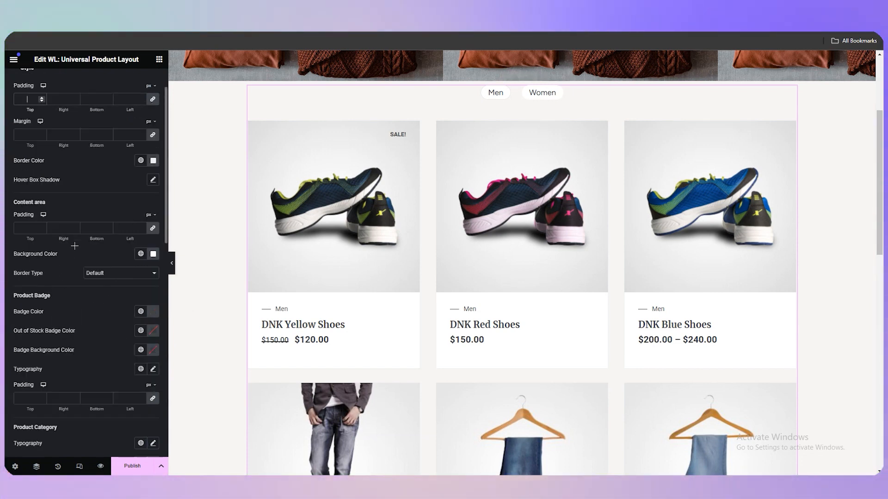
{"action": "scroll", "coordinate": [67, 289], "scroll_direction": "down", "scroll_amount": 10}
{"action": "scroll", "coordinate": [65, 290], "scroll_direction": "down", "scroll_amount": 3}
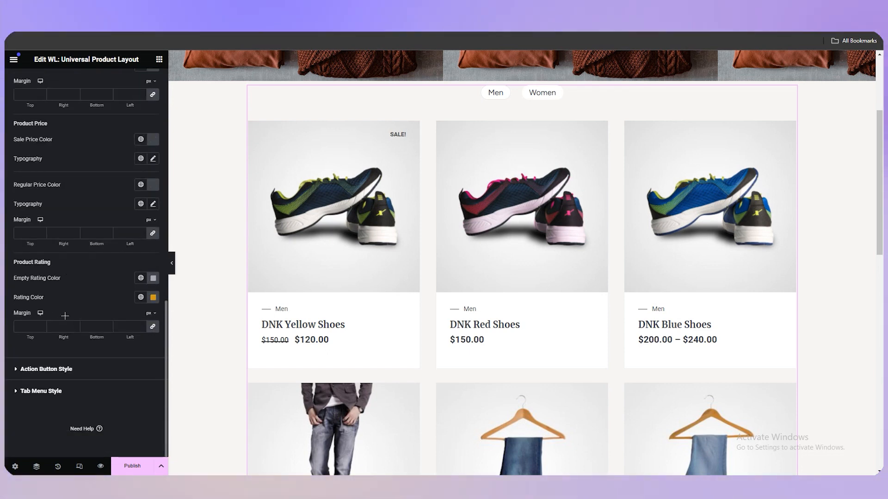
{"action": "scroll", "coordinate": [123, 242], "scroll_direction": "up", "scroll_amount": 7}
{"action": "scroll", "coordinate": [122, 242], "scroll_direction": "up", "scroll_amount": 5}
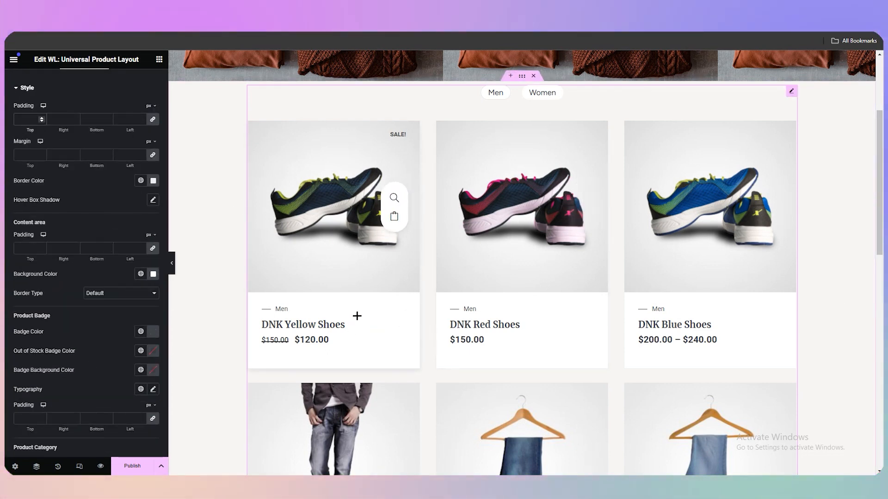
{"action": "scroll", "coordinate": [357, 316], "scroll_direction": "up", "scroll_amount": 4}
- Review the action button style options, including tooltip colors, font size, line height, border, width and height
{"action": "left_click", "coordinate": [27, 88]}
{"action": "left_click", "coordinate": [45, 137]}
{"action": "scroll", "coordinate": [107, 204], "scroll_direction": "down", "scroll_amount": 2}
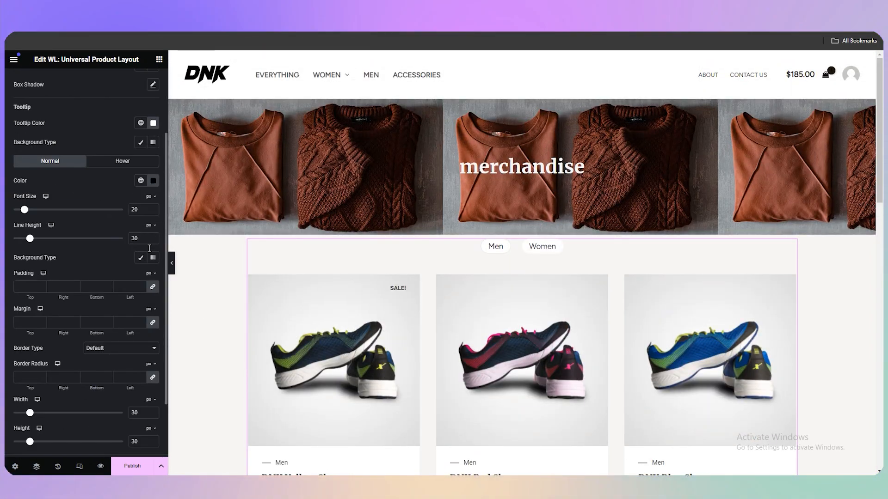
{"action": "scroll", "coordinate": [246, 359], "scroll_direction": "down", "scroll_amount": 2}
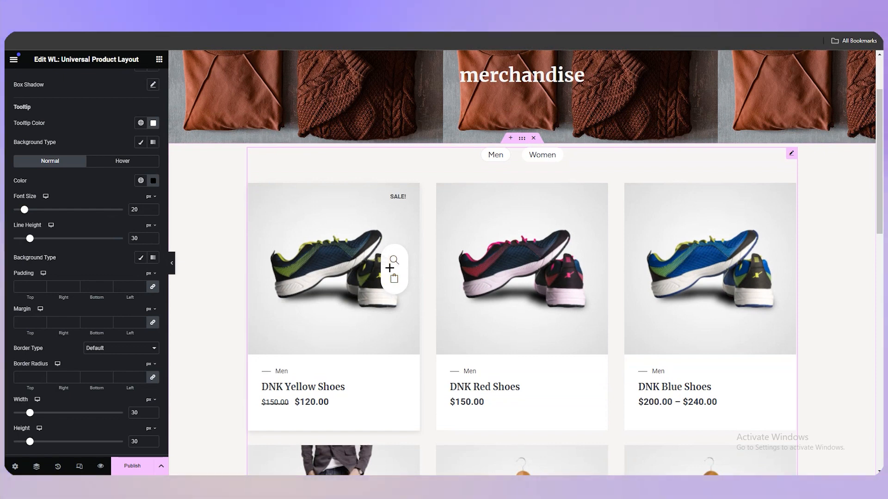
{"action": "scroll", "coordinate": [212, 279], "scroll_direction": "up", "scroll_amount": 2}
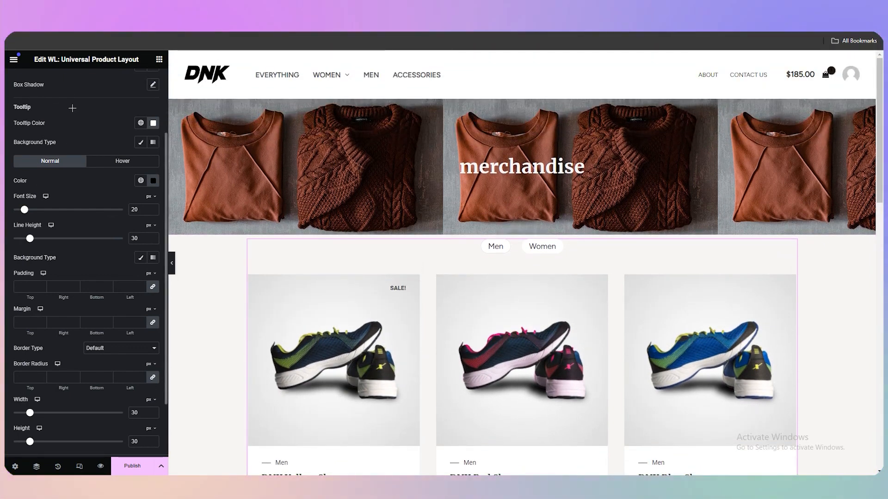
{"action": "scroll", "coordinate": [72, 108], "scroll_direction": "up", "scroll_amount": 2}
{"action": "left_click", "coordinate": [26, 115]}
{"action": "left_click", "coordinate": [25, 118]}
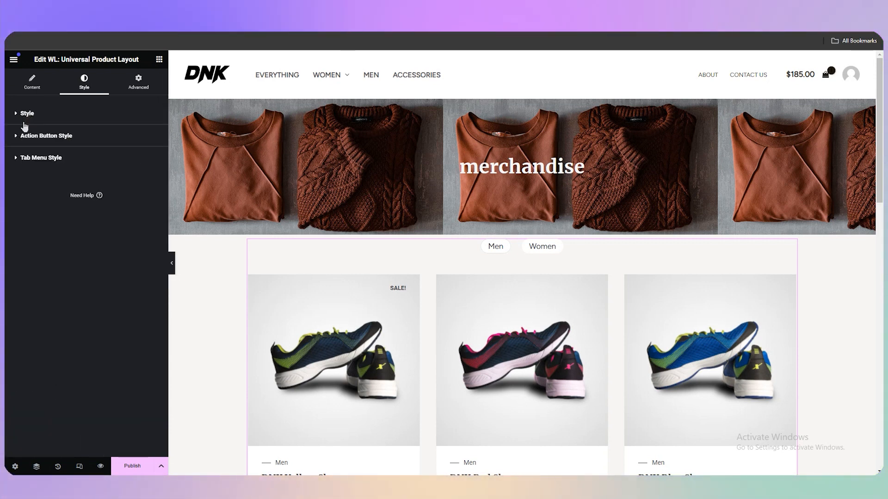
{"action": "left_click", "coordinate": [27, 137]}
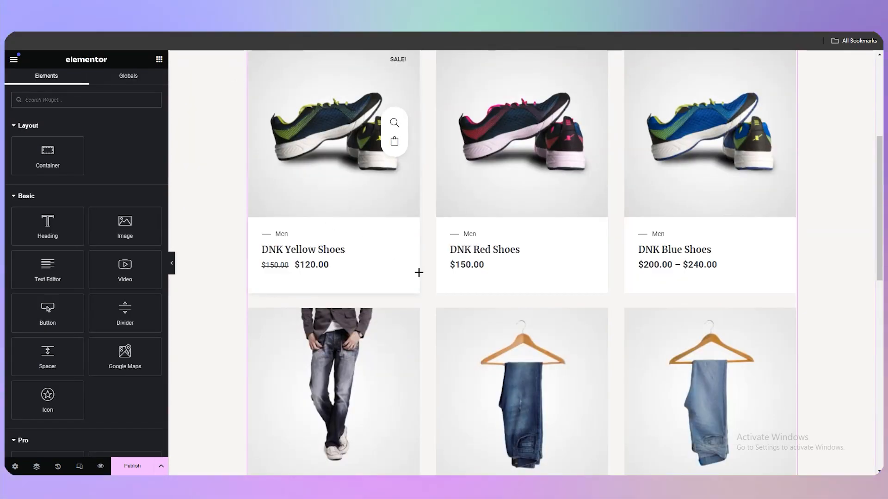
- Look over both rows of product cards on the desktop page
{"action": "scroll", "coordinate": [263, 307], "scroll_direction": "up", "scroll_amount": 2}
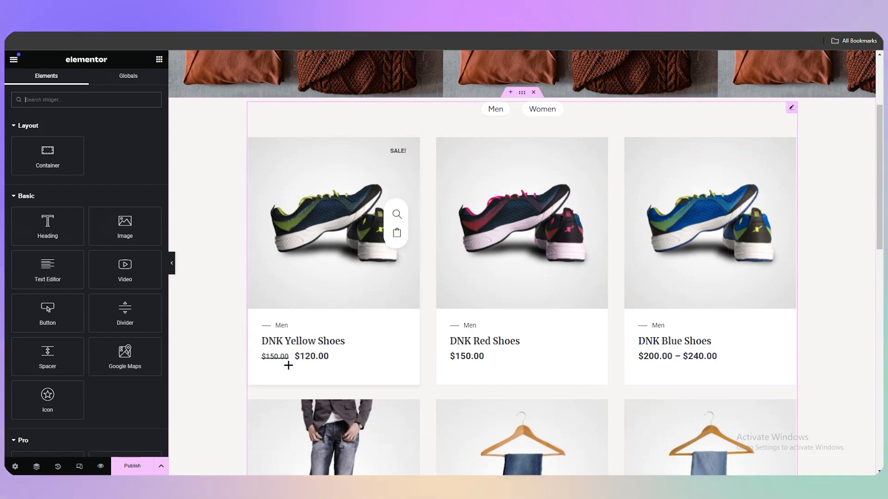
{"action": "scroll", "coordinate": [219, 332], "scroll_direction": "down", "scroll_amount": 1}
{"action": "scroll", "coordinate": [219, 331], "scroll_direction": "down", "scroll_amount": 6}
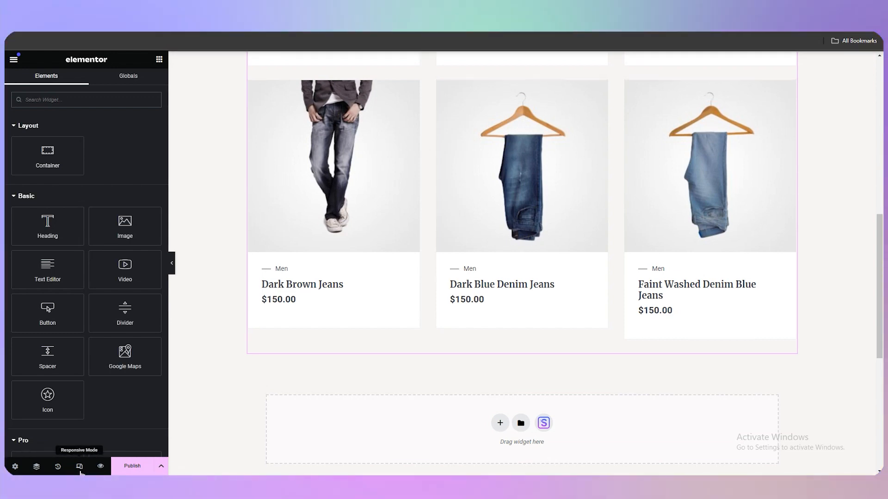
- Preview the page in the tablet portrait view and examine the banner, category tabs and product grid
{"action": "left_click", "coordinate": [80, 467]}
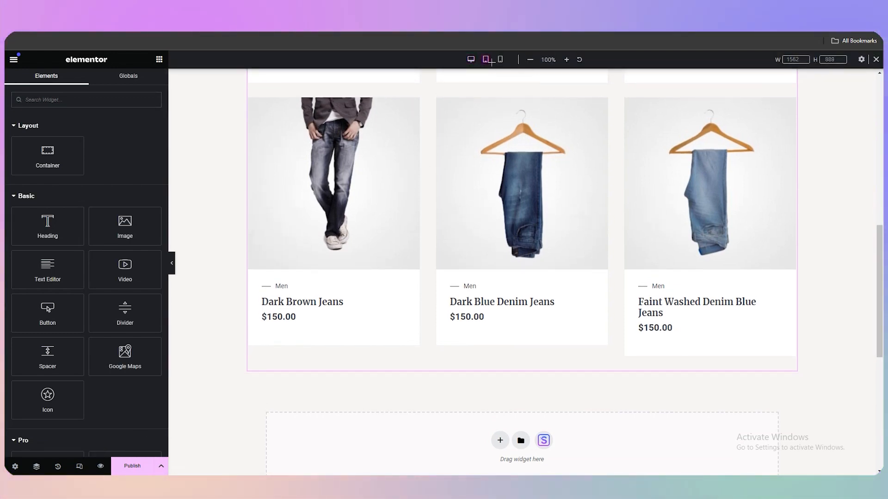
{"action": "left_click", "coordinate": [489, 62]}
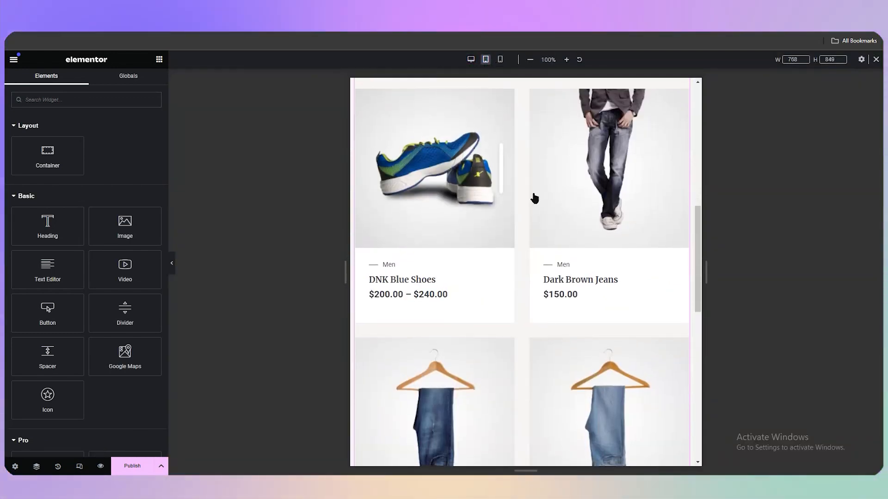
{"action": "scroll", "coordinate": [510, 325], "scroll_direction": "up", "scroll_amount": 10}
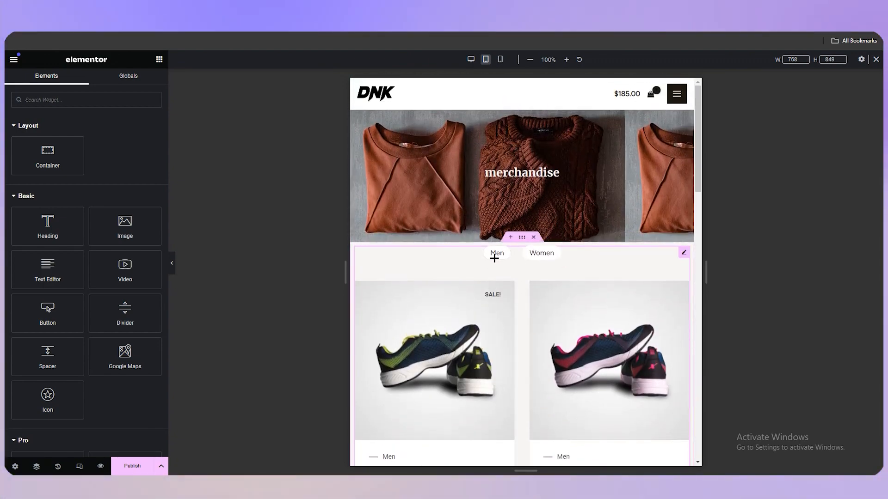
{"action": "scroll", "coordinate": [495, 256], "scroll_direction": "down", "scroll_amount": 4}
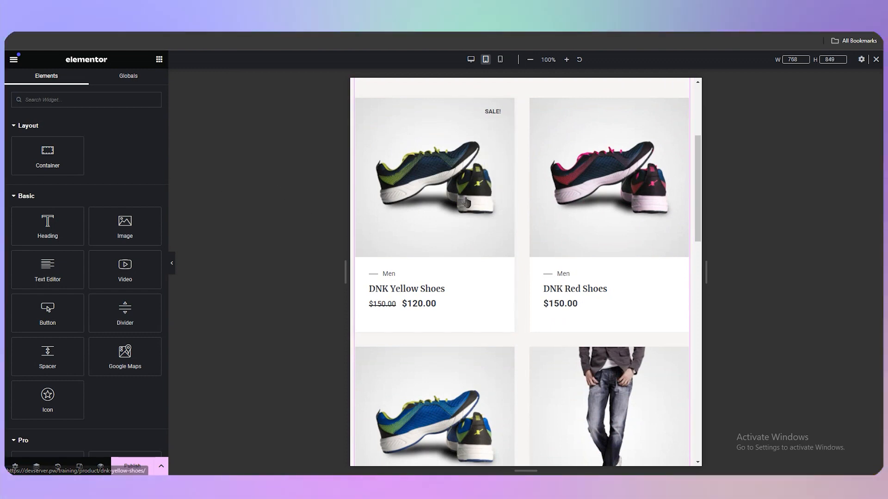
- Preview the page in the mobile portrait view and examine the product cards along the whole page
{"action": "left_click", "coordinate": [500, 59]}
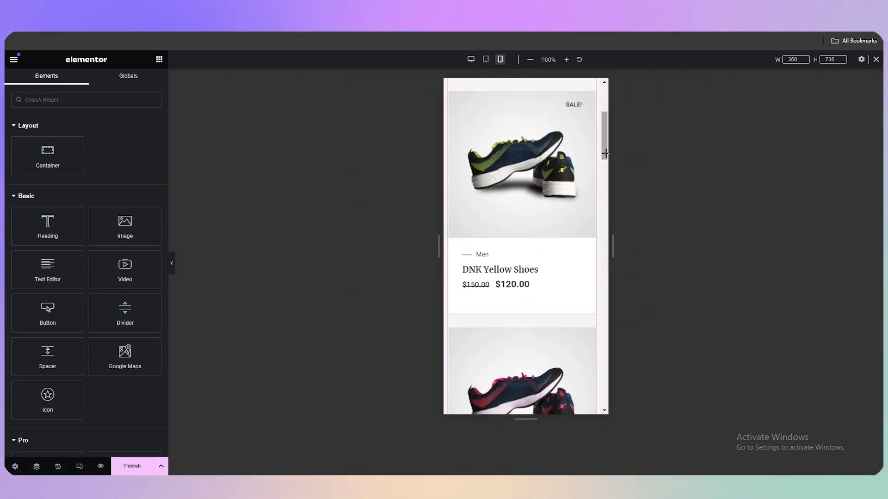
{"action": "scroll", "coordinate": [604, 119], "scroll_direction": "up", "scroll_amount": 4}
{"action": "left_click_drag", "start_coordinate": [610, 119], "coordinate": [614, 293]}
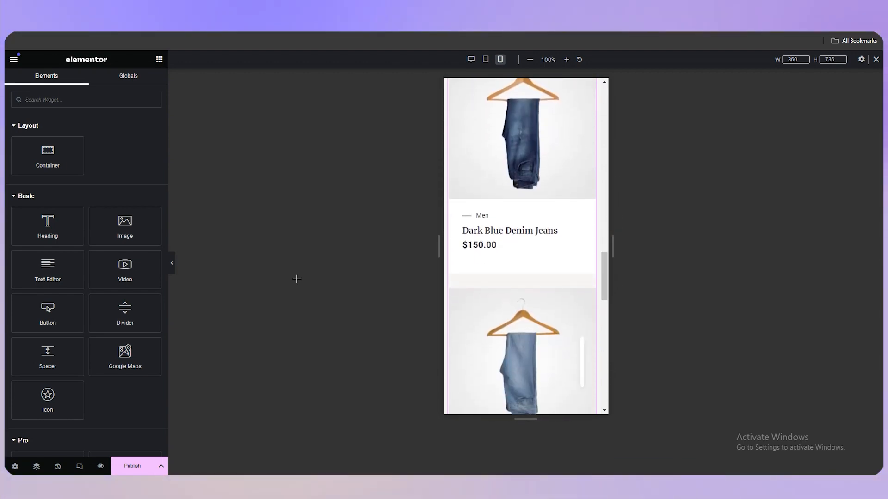
{"action": "scroll", "coordinate": [559, 218], "scroll_direction": "up", "scroll_amount": 5}
{"action": "scroll", "coordinate": [559, 219], "scroll_direction": "up", "scroll_amount": 10}
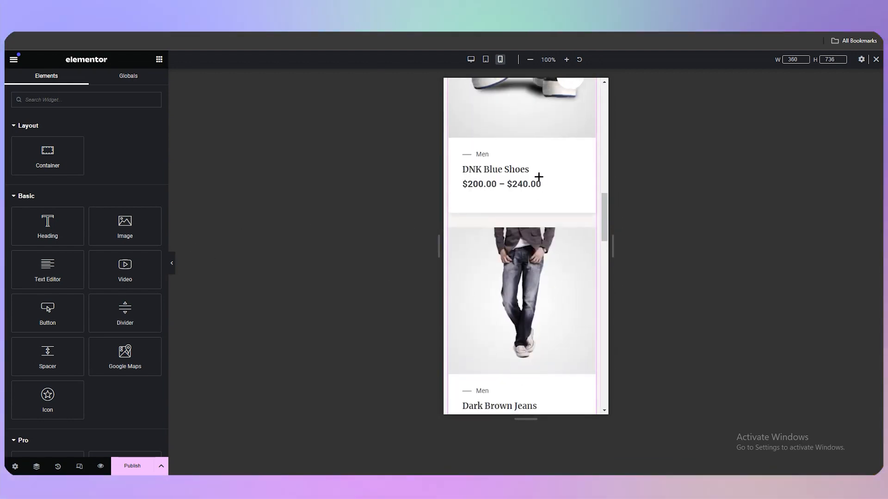
{"action": "scroll", "coordinate": [467, 181], "scroll_direction": "up", "scroll_amount": 10}
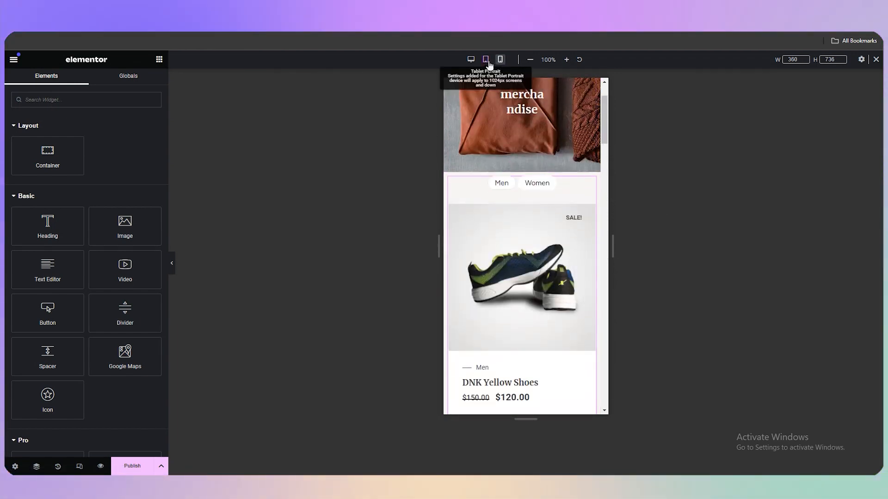
- Return to the desktop view, recheck the mobile layout once more, and finish with the desktop preview of the banner and products
{"action": "left_click", "coordinate": [470, 60]}
{"action": "left_click", "coordinate": [470, 60]}
{"action": "scroll", "coordinate": [575, 312], "scroll_direction": "down", "scroll_amount": 5}
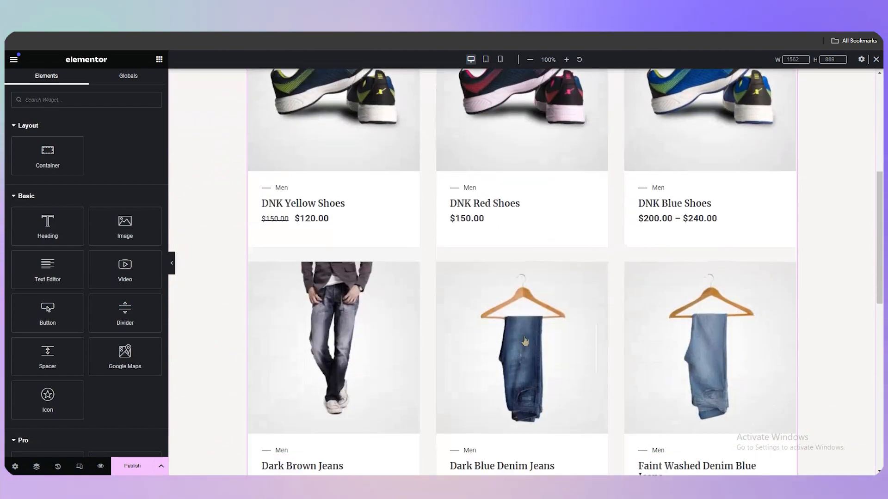
{"action": "scroll", "coordinate": [601, 240], "scroll_direction": "up", "scroll_amount": 4}
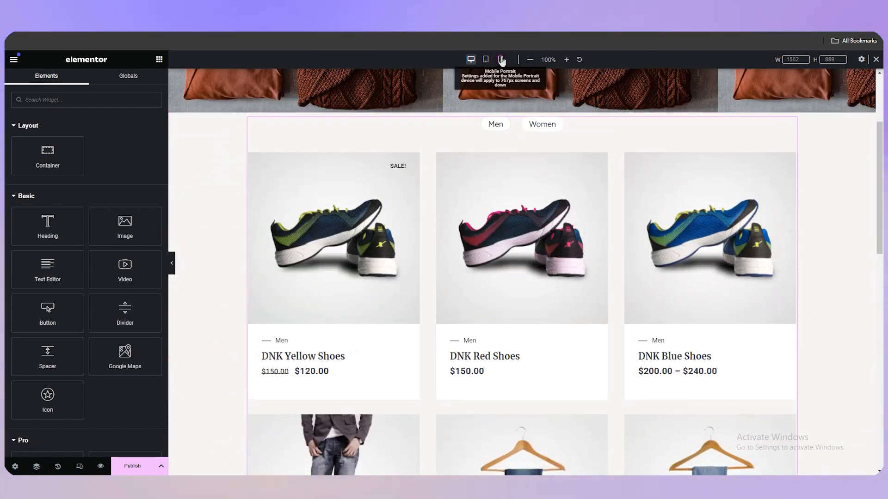
{"action": "left_click", "coordinate": [501, 61]}
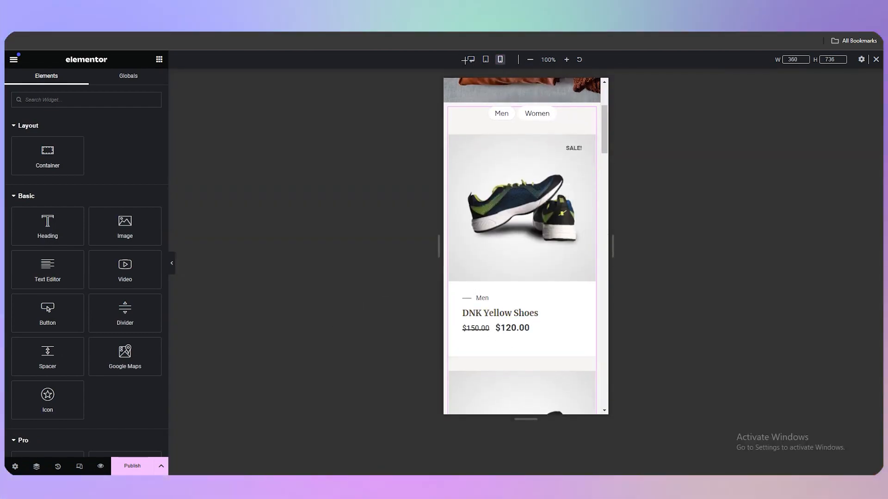
{"action": "left_click", "coordinate": [470, 61]}
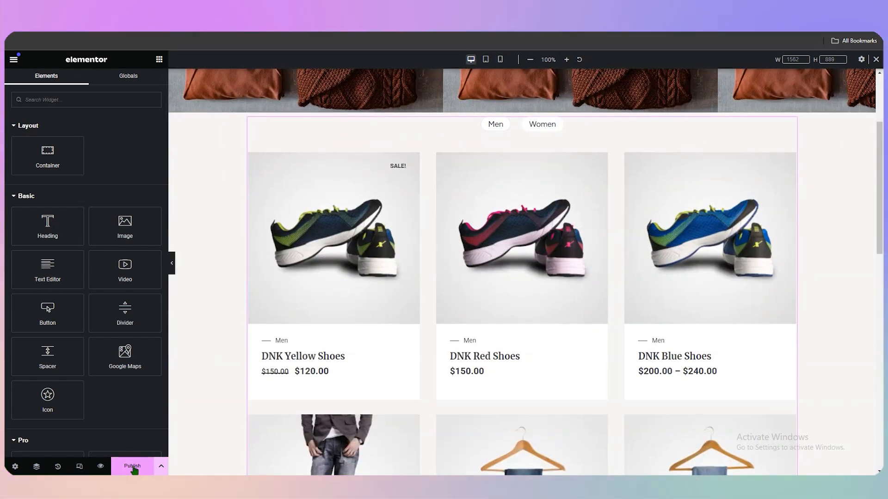
{"action": "scroll", "coordinate": [256, 289], "scroll_direction": "up", "scroll_amount": 3}
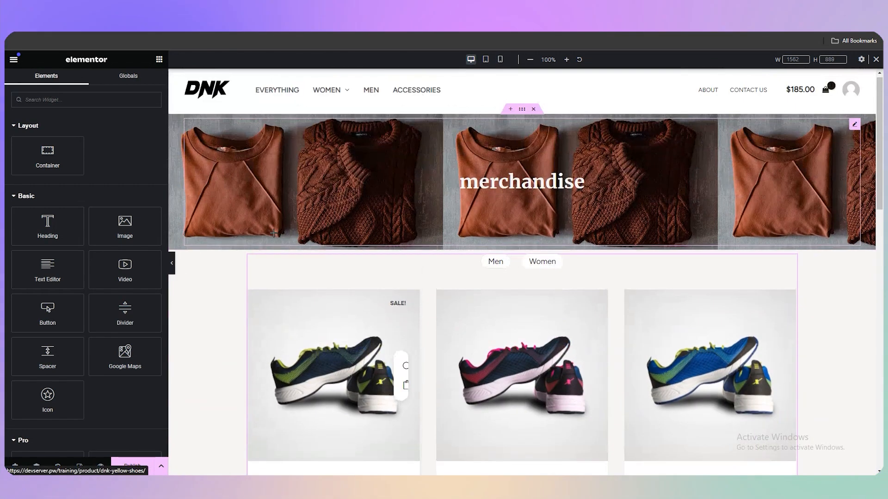